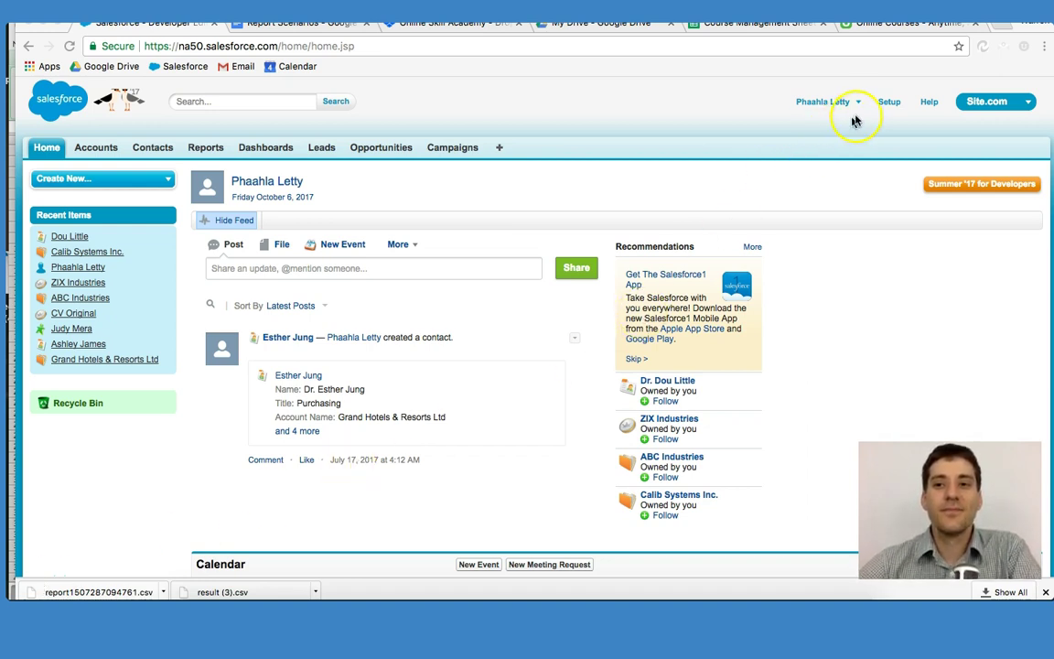
Open Setup and expand Data Management under Administer to list its import tools.
left_click(888, 103)
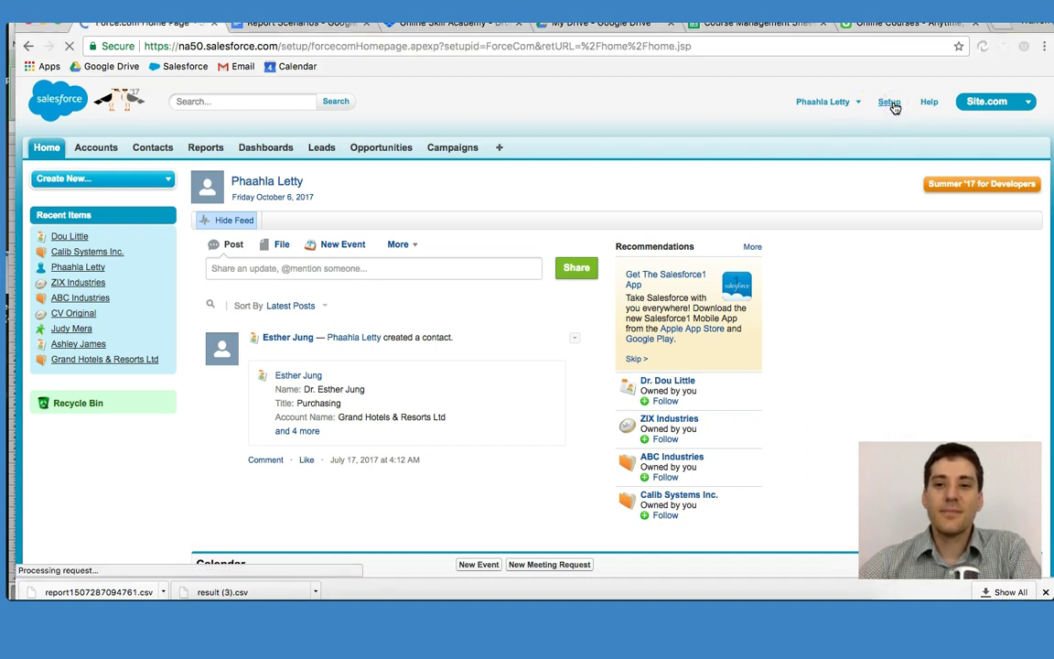
scroll(34, 414, "down", 5)
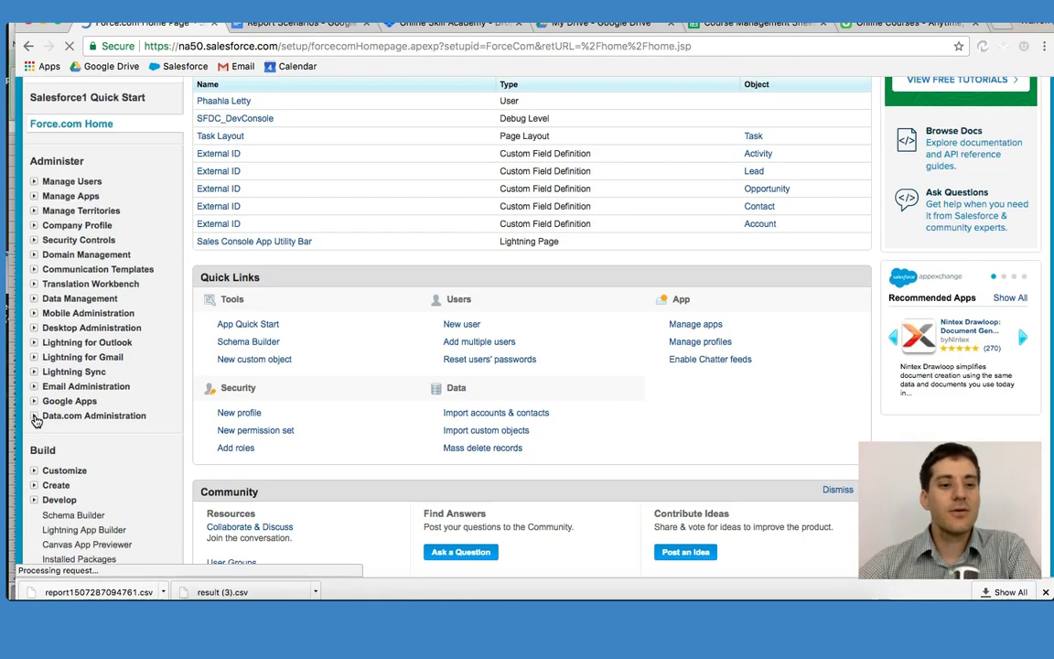
left_click(34, 298)
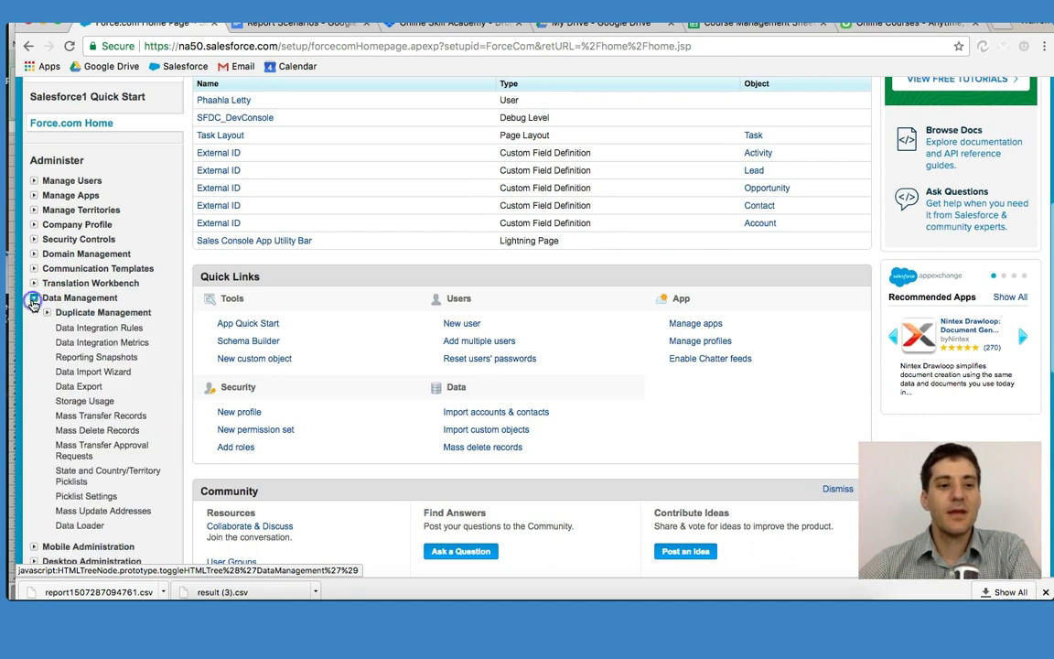
scroll(119, 370, "down", 2)
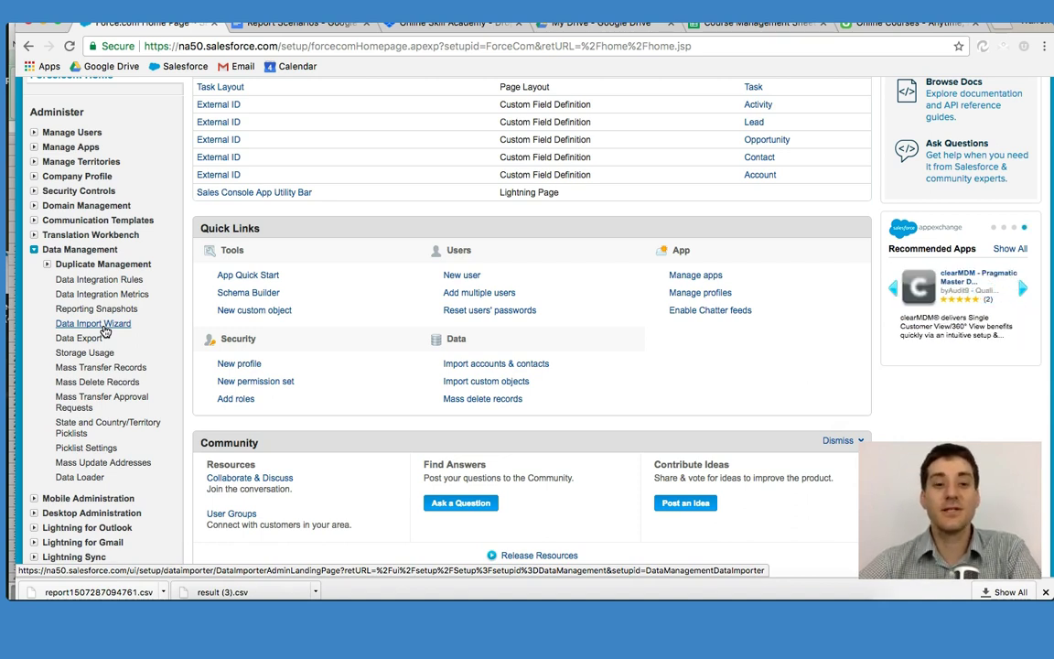
Open the Data Import Wizard and review its past Account import and three import steps.
left_click(104, 329)
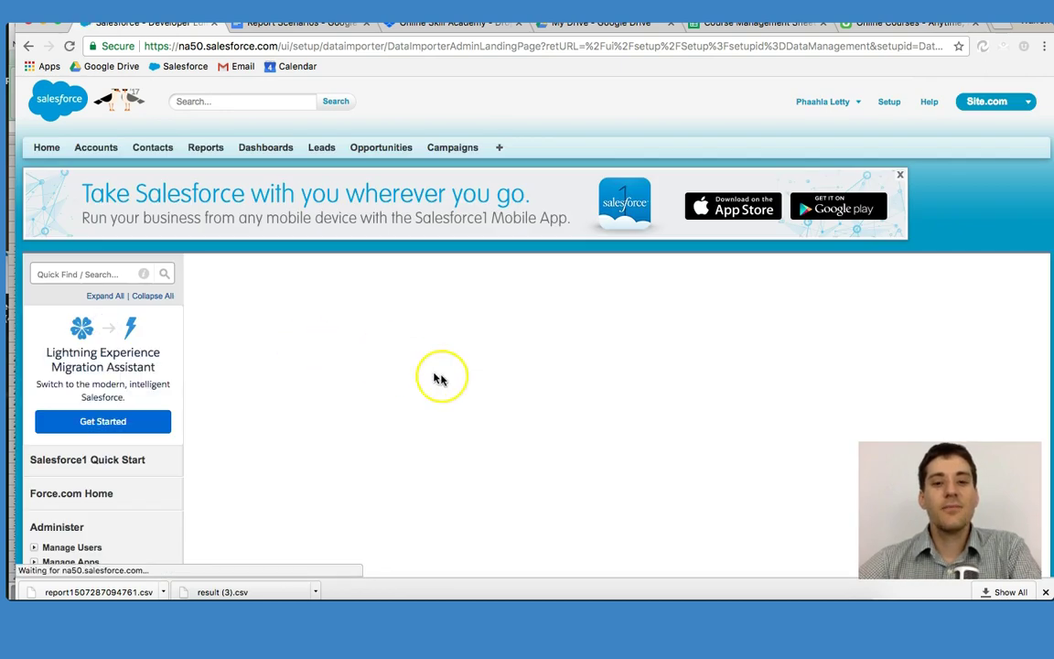
scroll(440, 380, "down", 5)
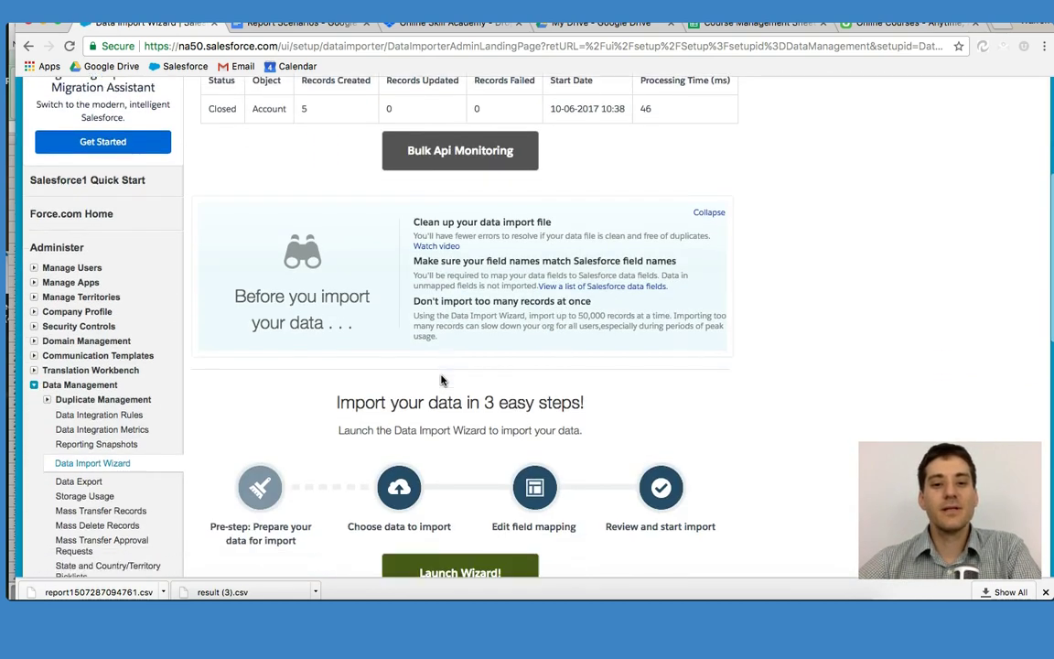
scroll(440, 380, "down", 6)
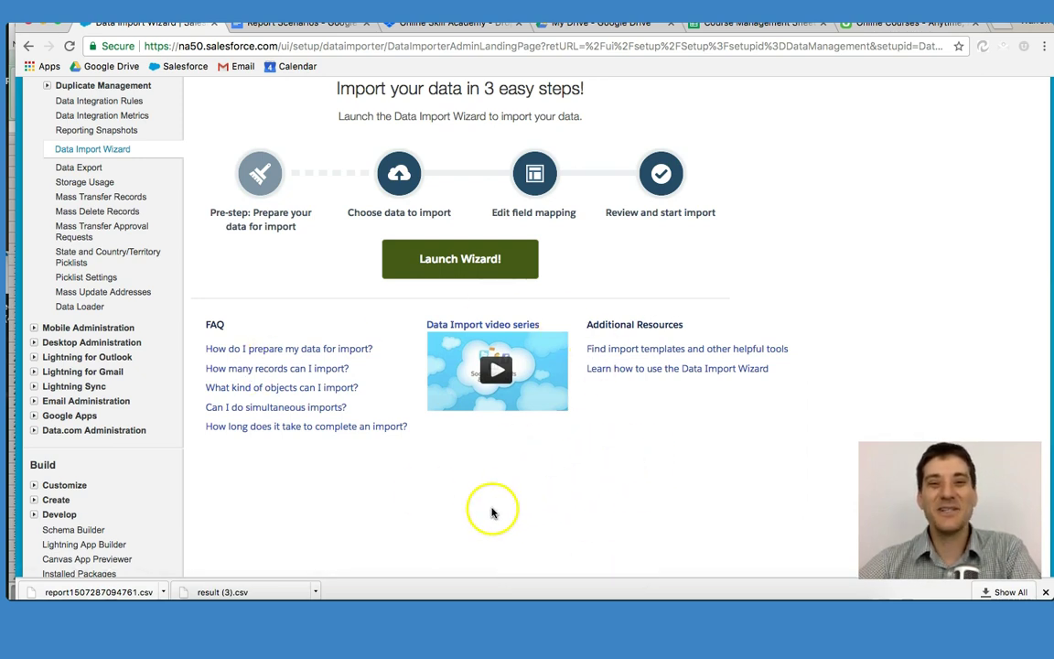
Launch the wizard and choose to add new records for Accounts and Contacts.
left_click(438, 259)
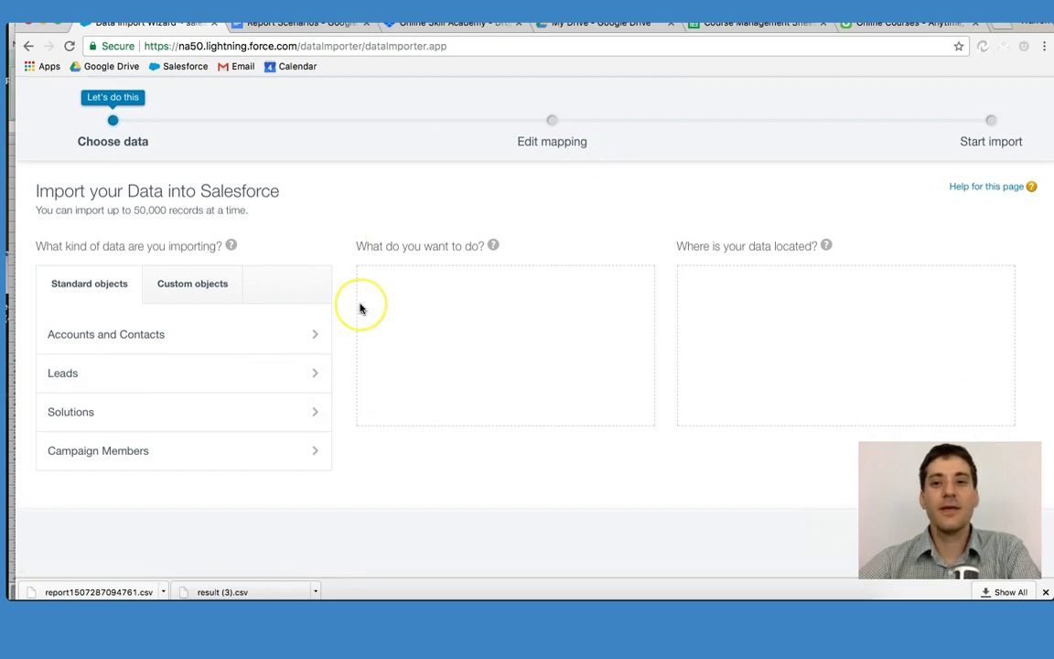
scroll(359, 307, "down", 1)
scroll(275, 293, "down", 3)
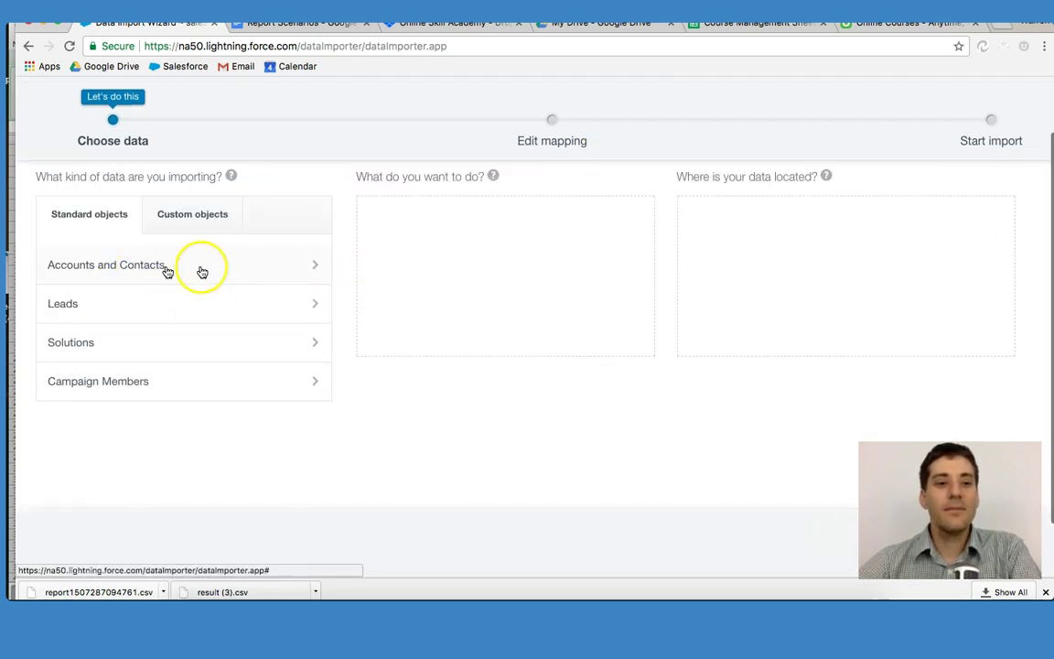
left_click(285, 266)
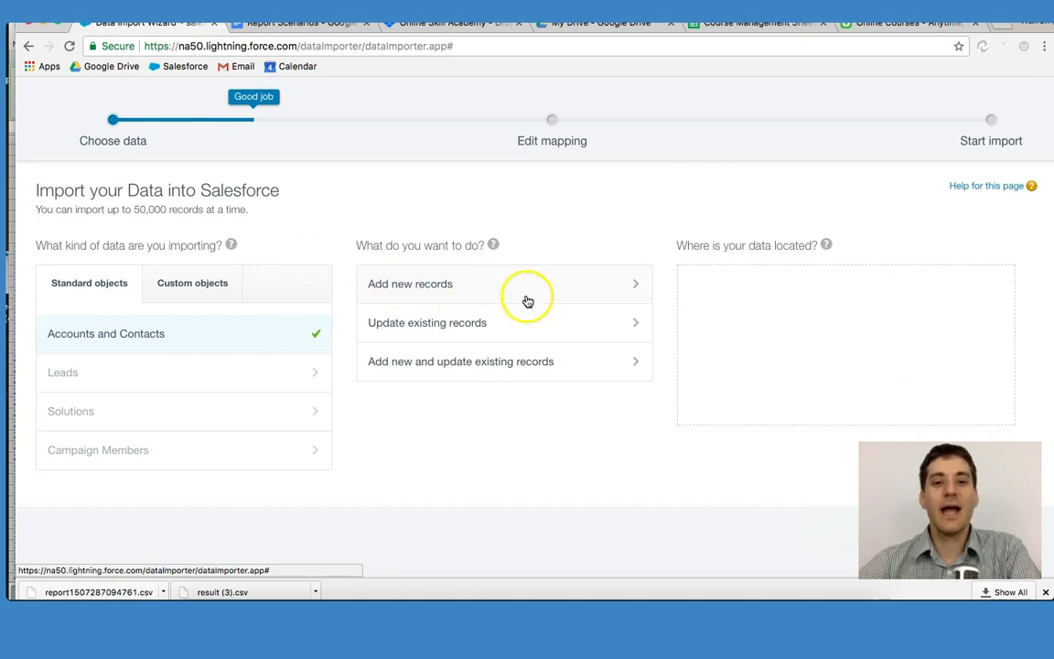
left_click(451, 280)
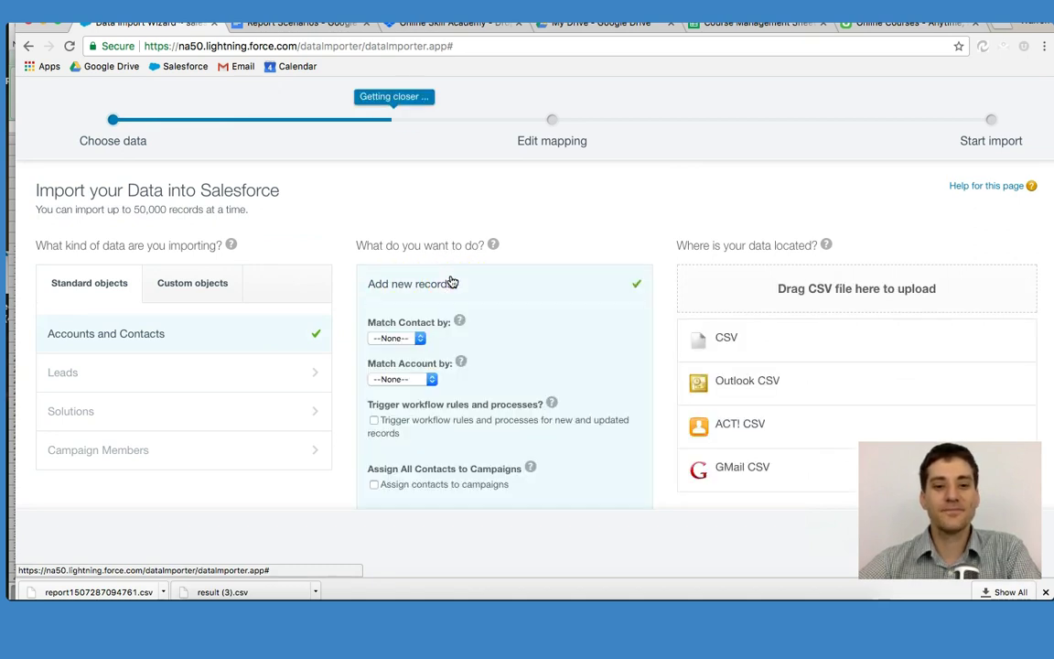
scroll(519, 299, "down", 1)
Keep contact matching at None, match accounts by Name & Site, and attach the contacts CSV file.
left_click(422, 308)
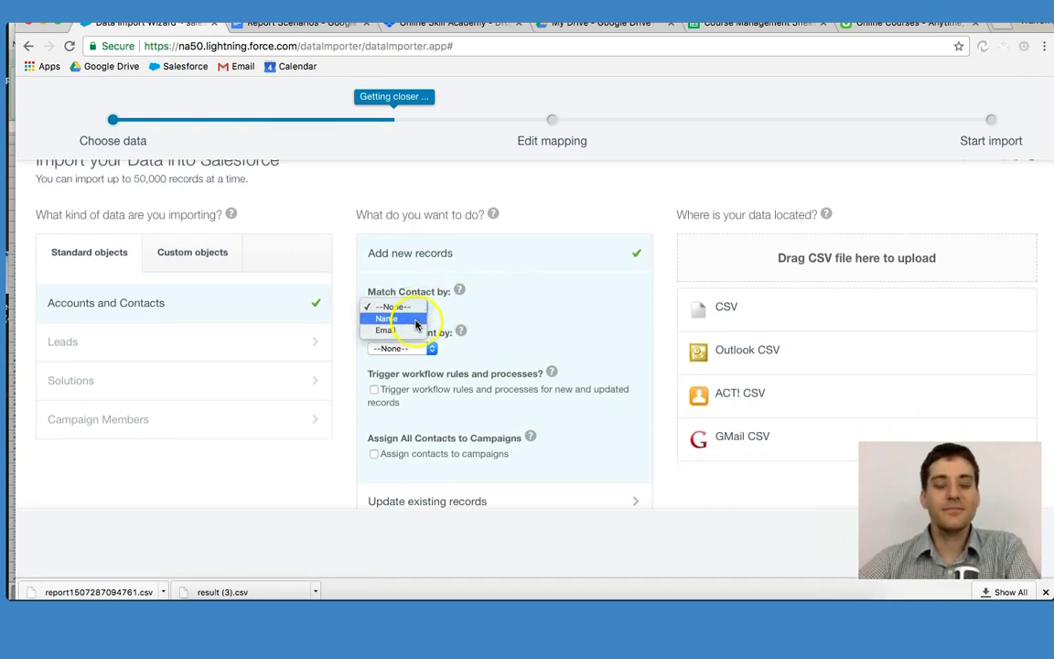
left_click(417, 308)
left_click(432, 348)
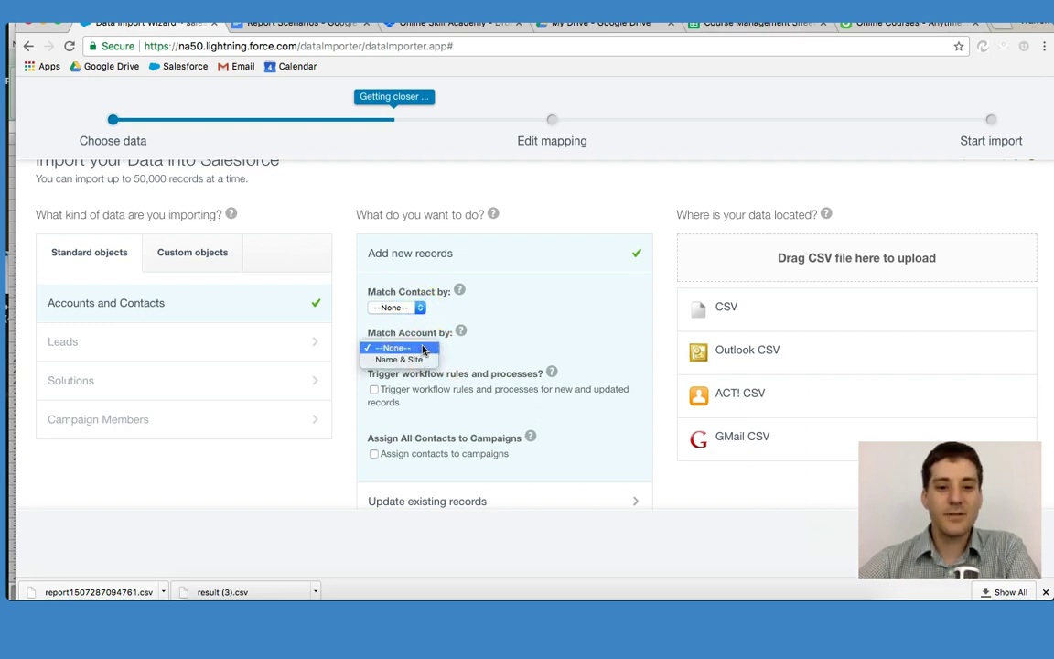
left_click(436, 347)
left_click(436, 348)
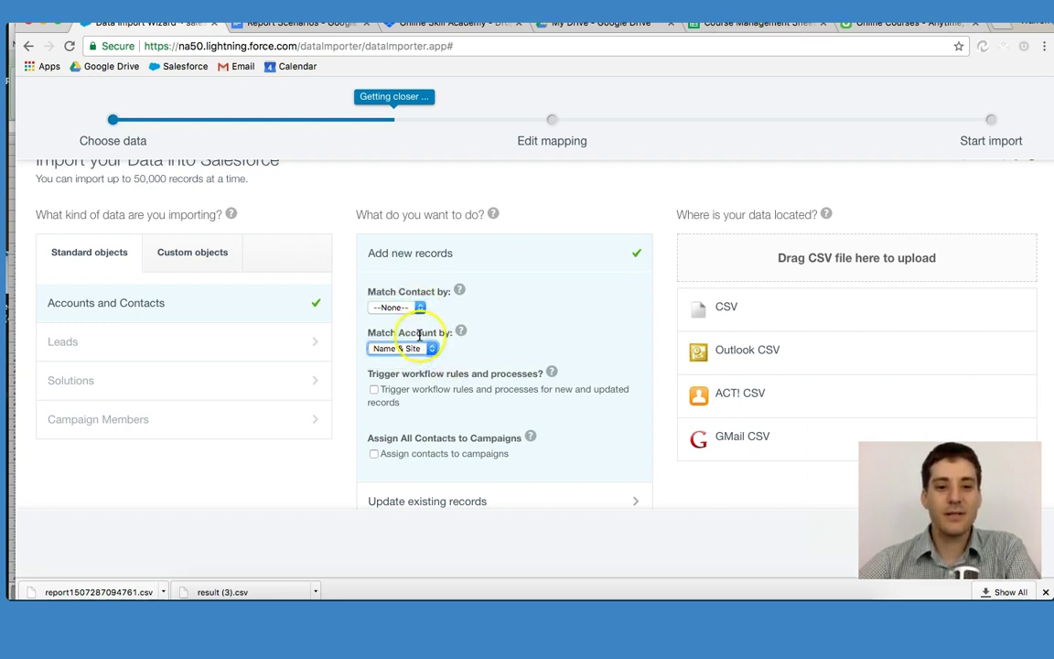
left_click(725, 312)
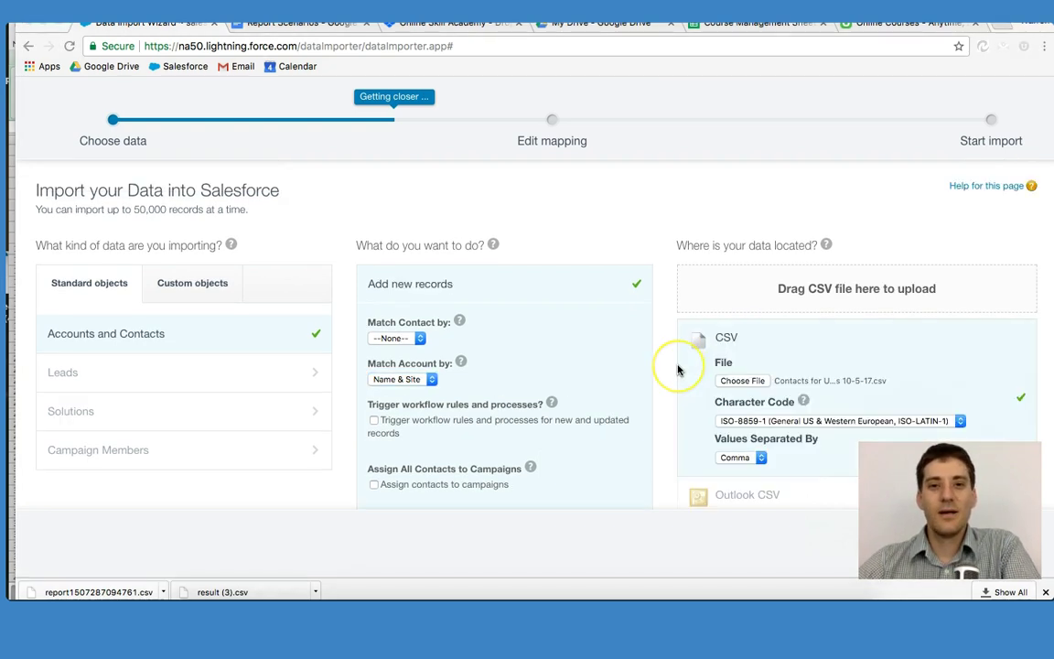
scroll(678, 370, "down", 2)
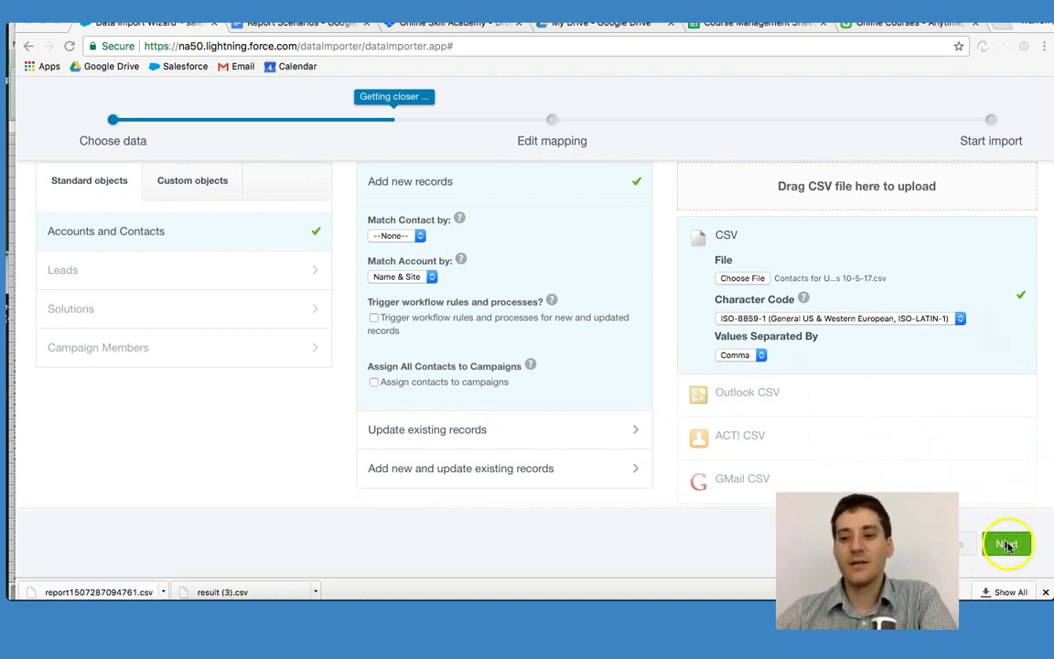
left_click(1007, 545)
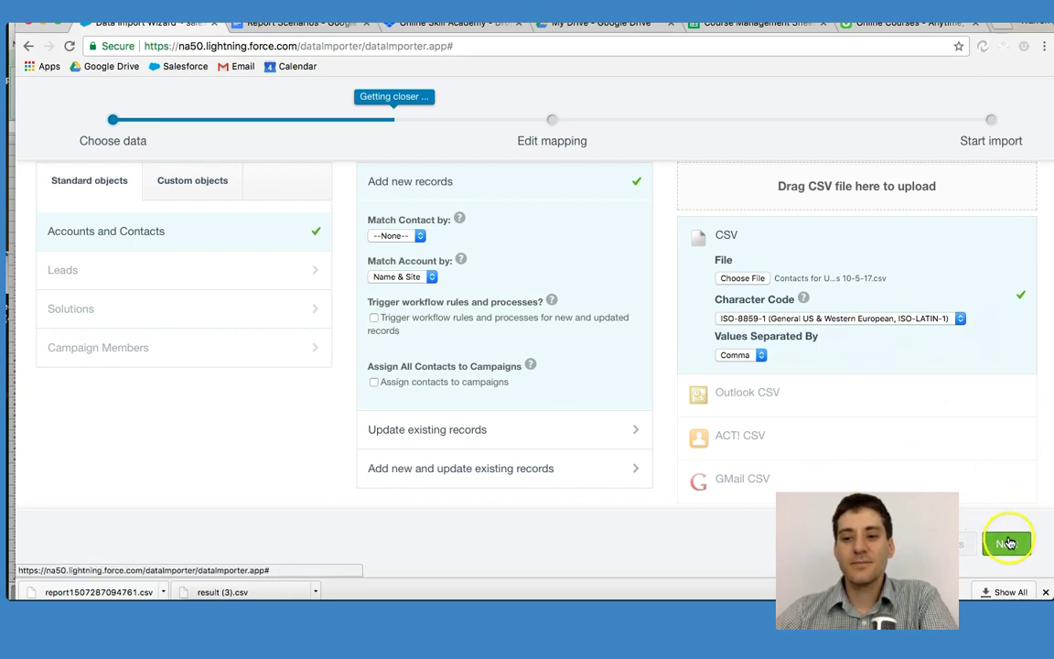
Map the CSV's Phone Number column to the Contact: Phone field.
left_click(1008, 545)
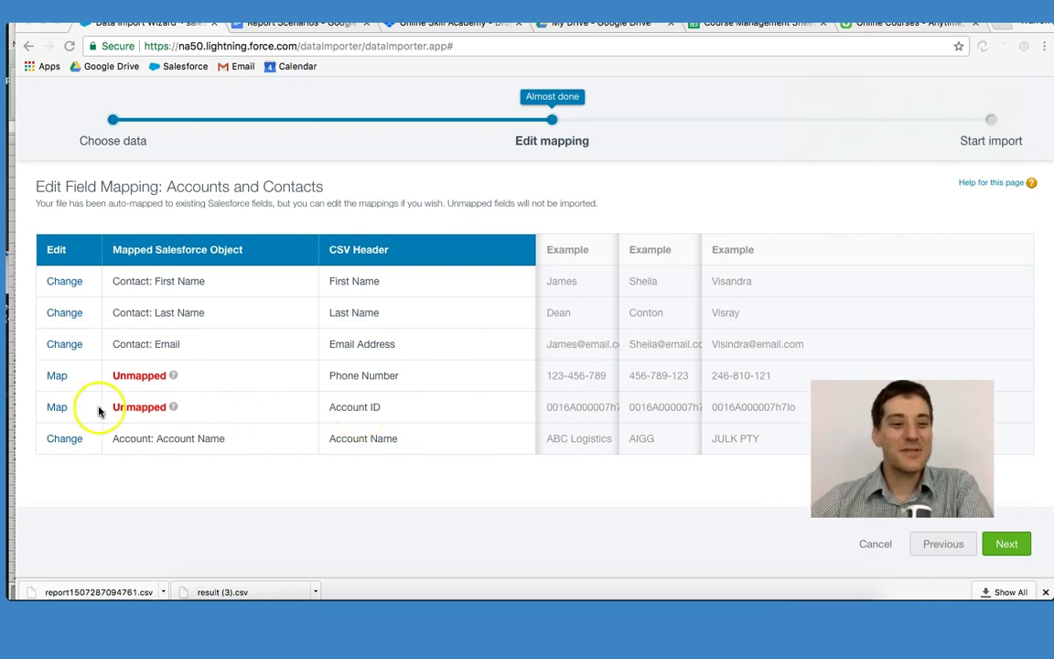
left_click(58, 376)
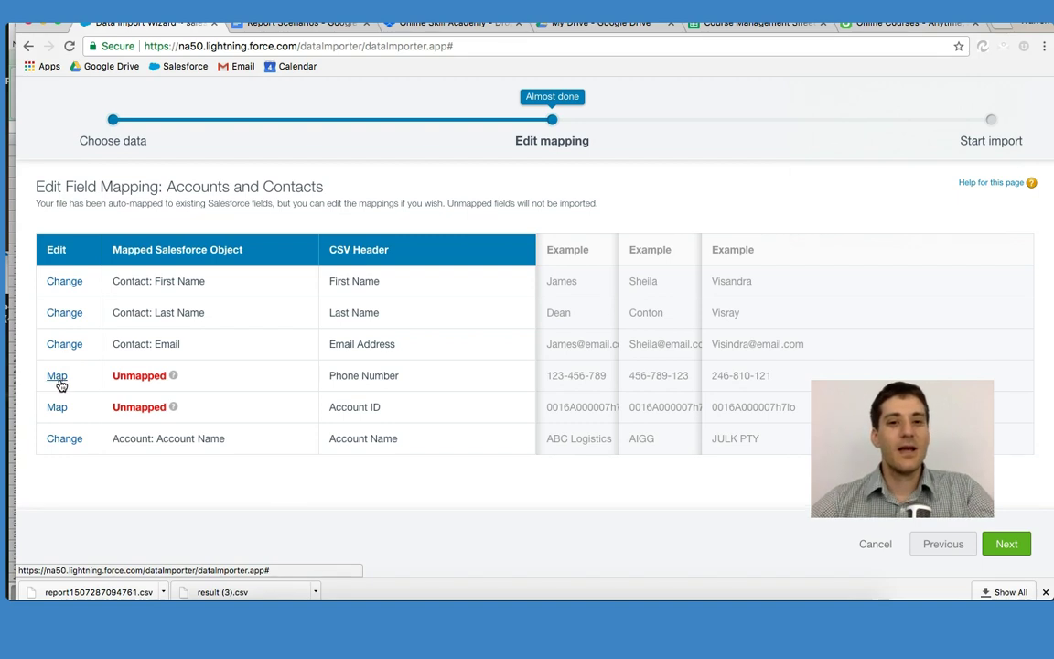
left_click(123, 372)
left_click(461, 283)
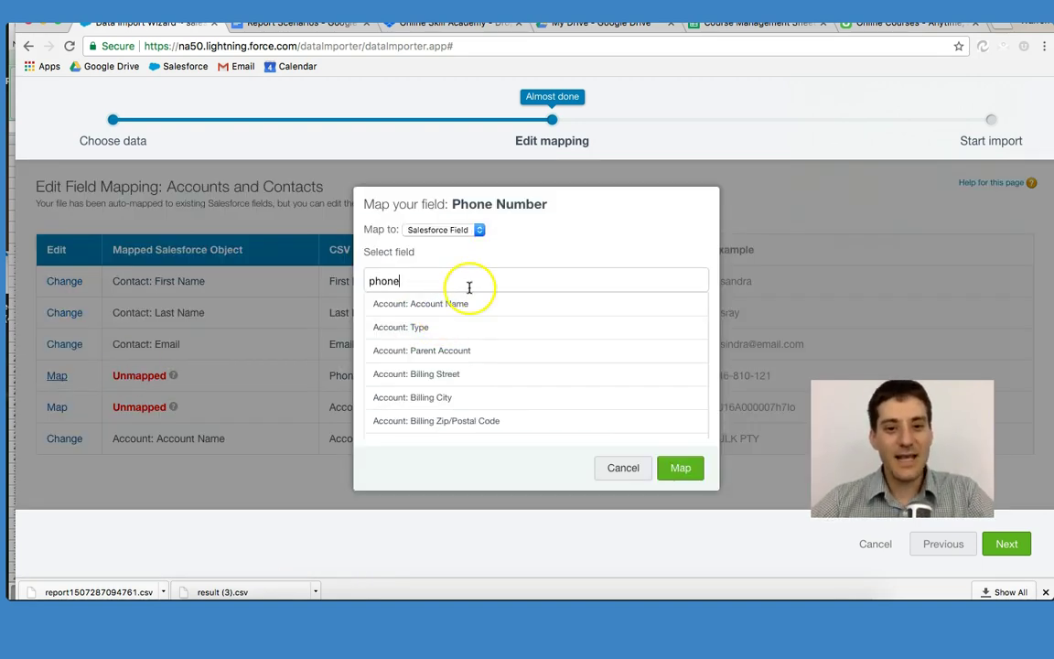
left_click(422, 314)
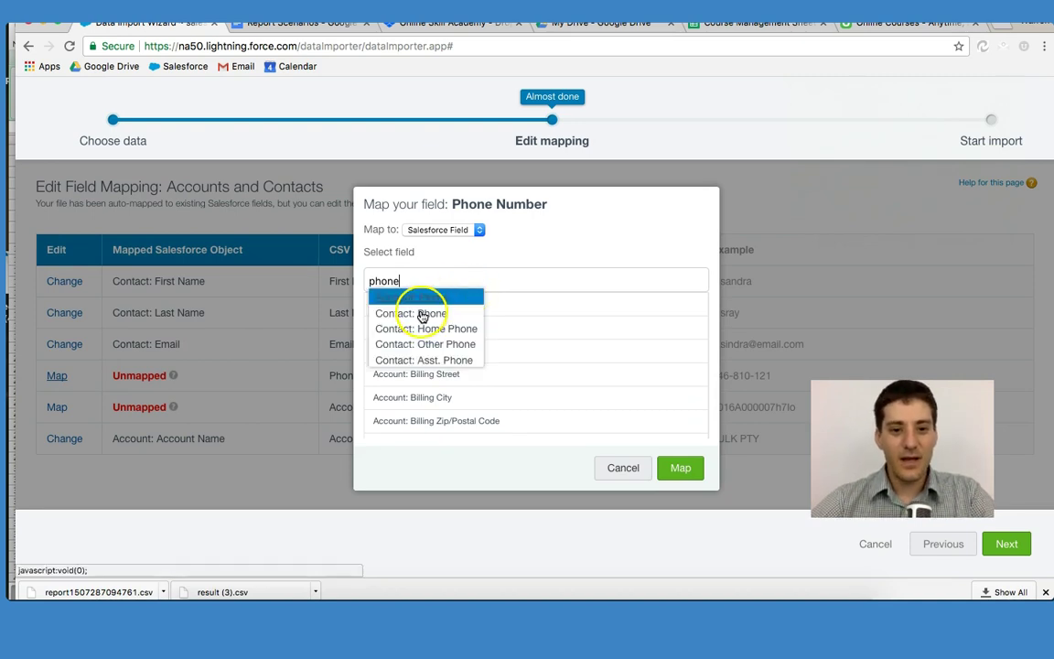
left_click(421, 314)
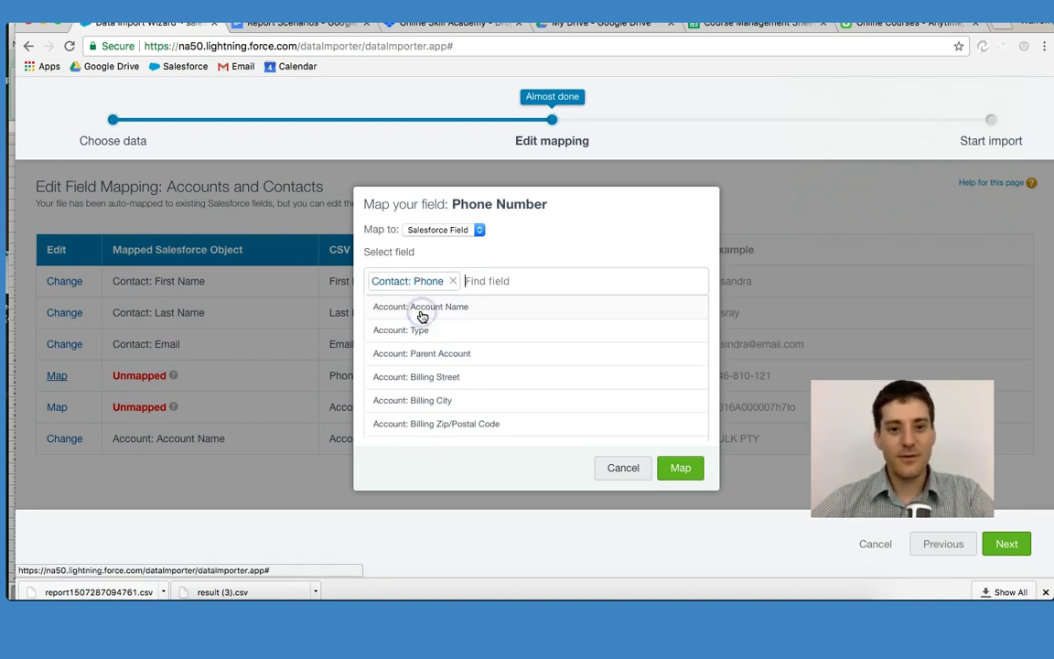
left_click(685, 469)
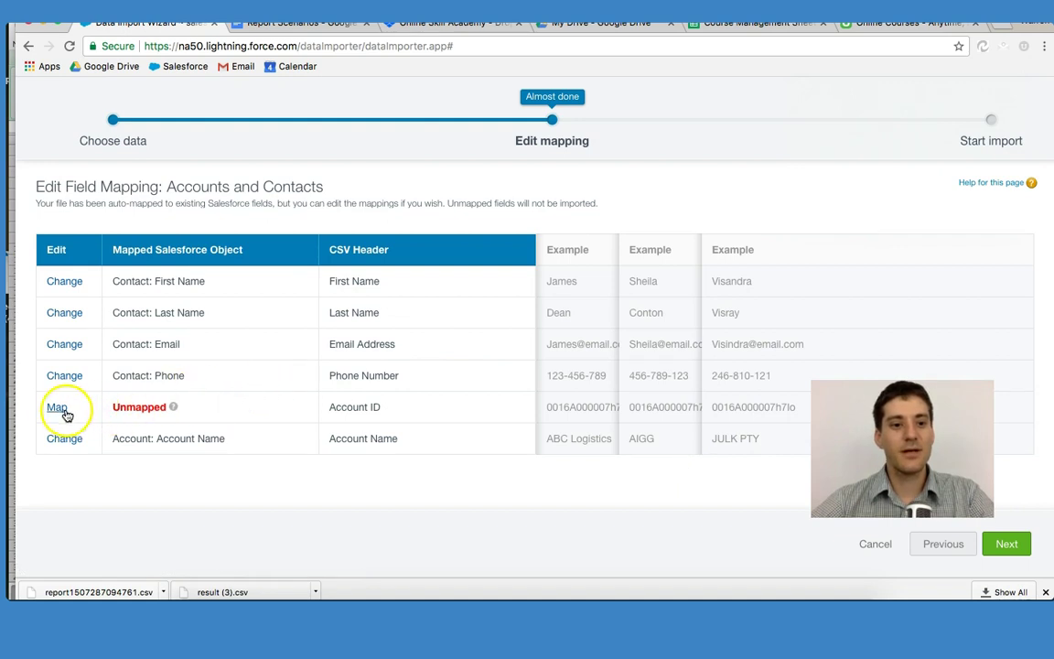
Search 'accoun' and map the Account ID column to Contact: Account ID.
left_click(64, 412)
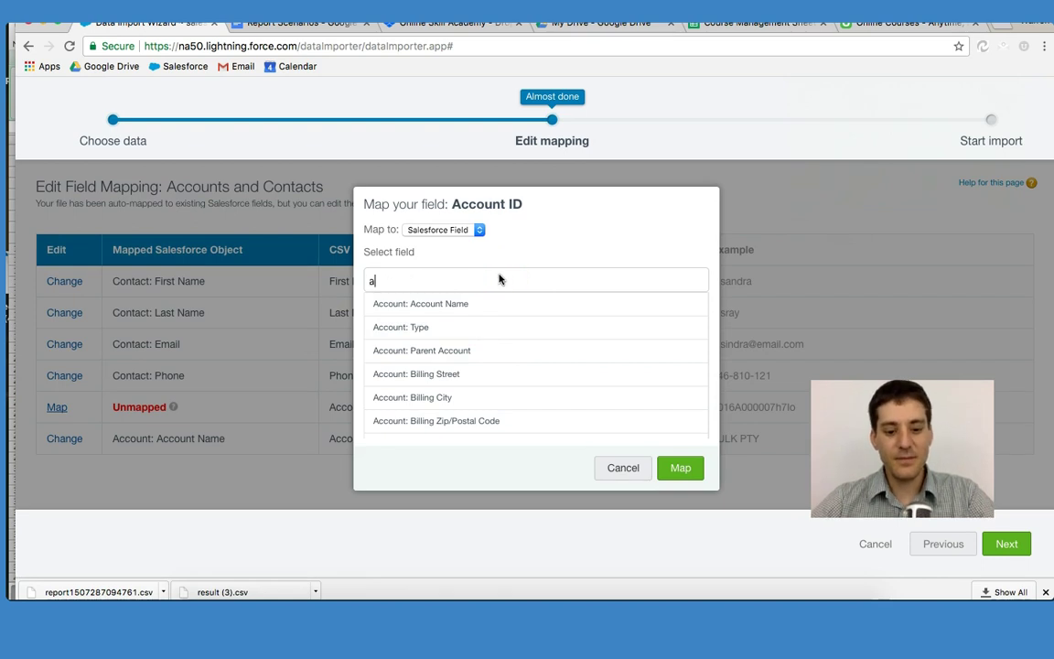
type("account")
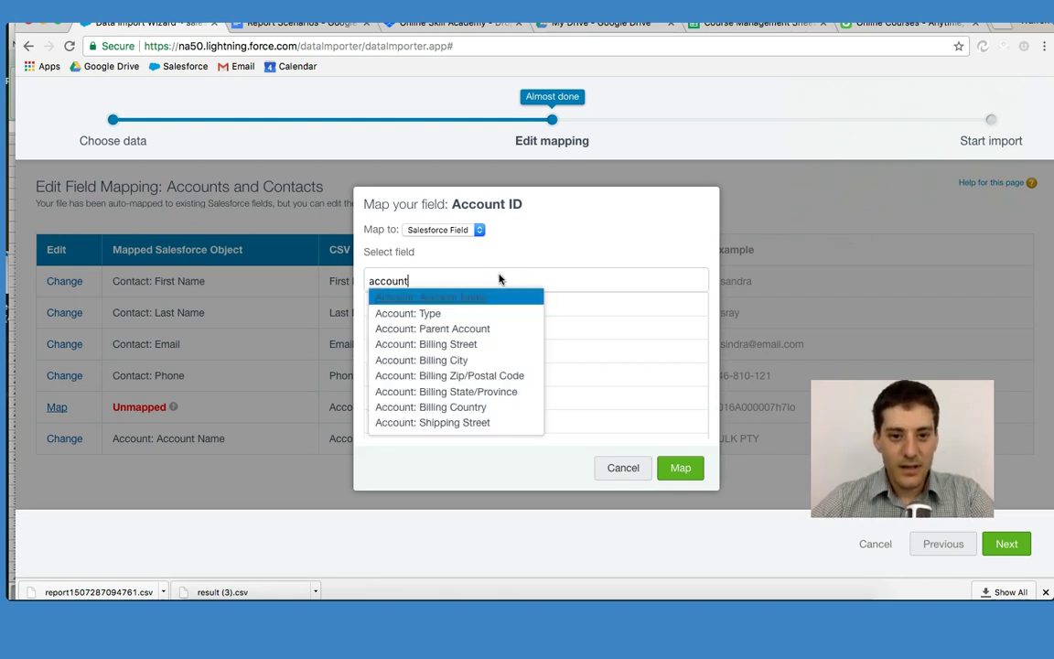
scroll(454, 278, "down", 5)
scroll(447, 366, "up", 5)
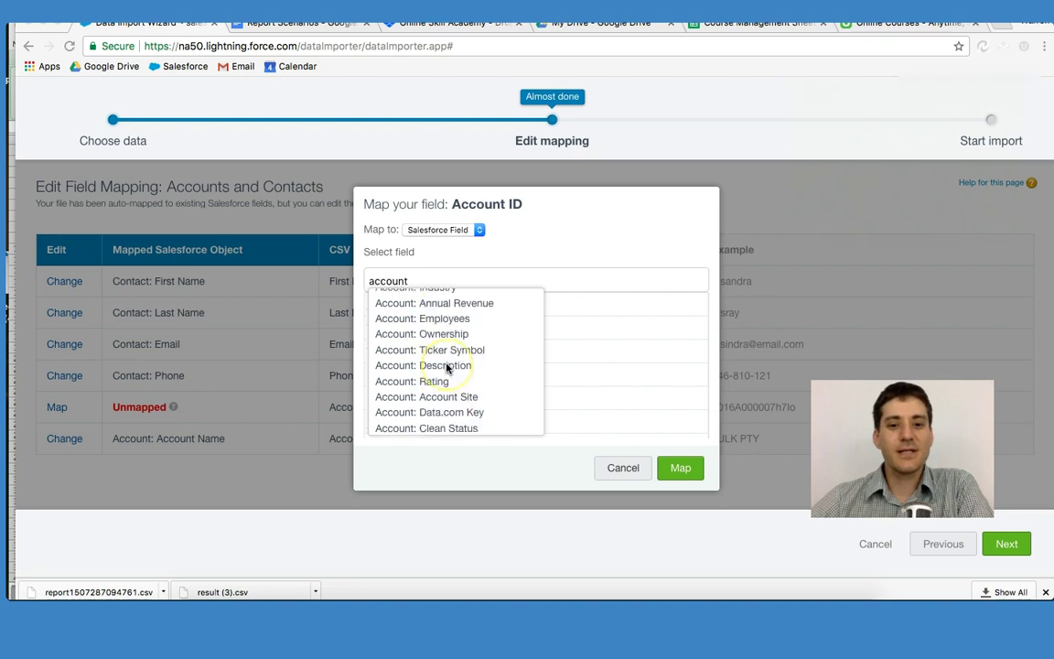
scroll(447, 366, "up", 5)
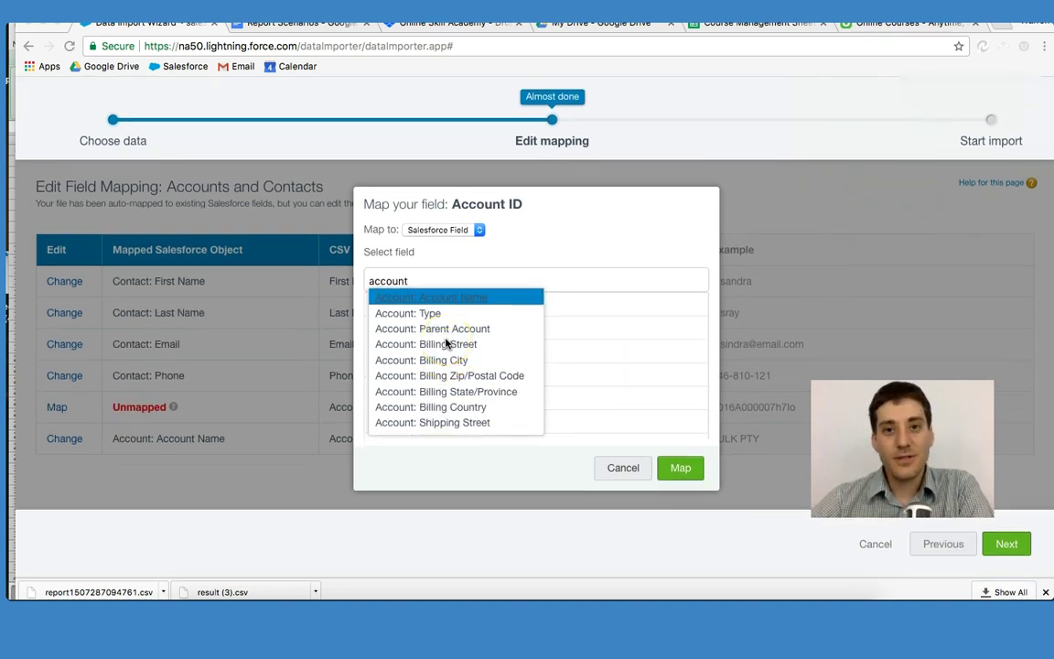
scroll(448, 322, "down", 5)
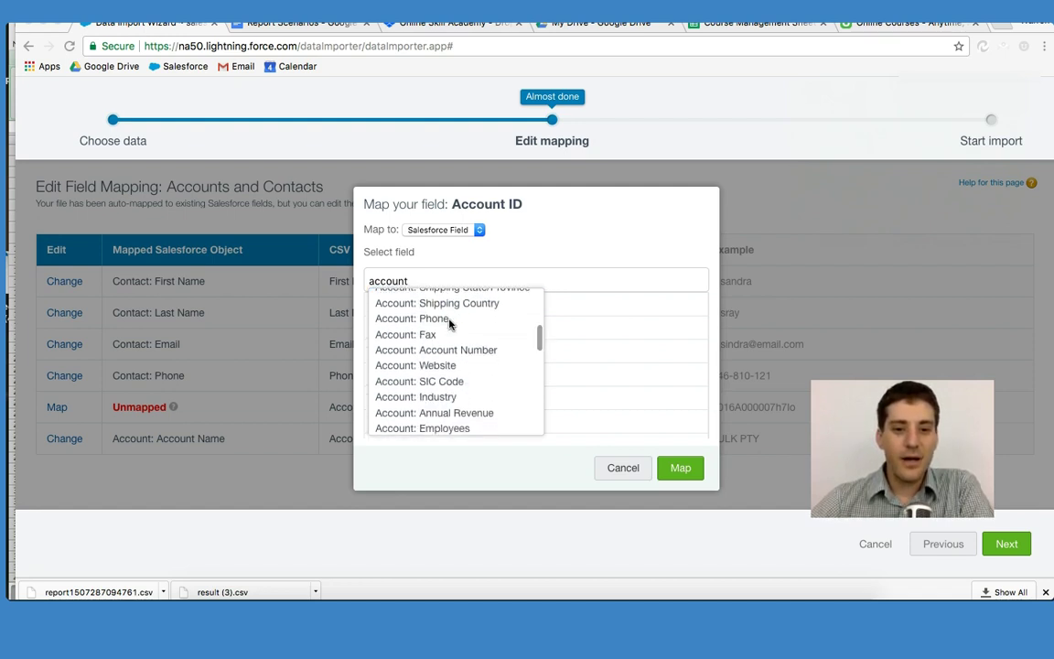
scroll(448, 322, "down", 4)
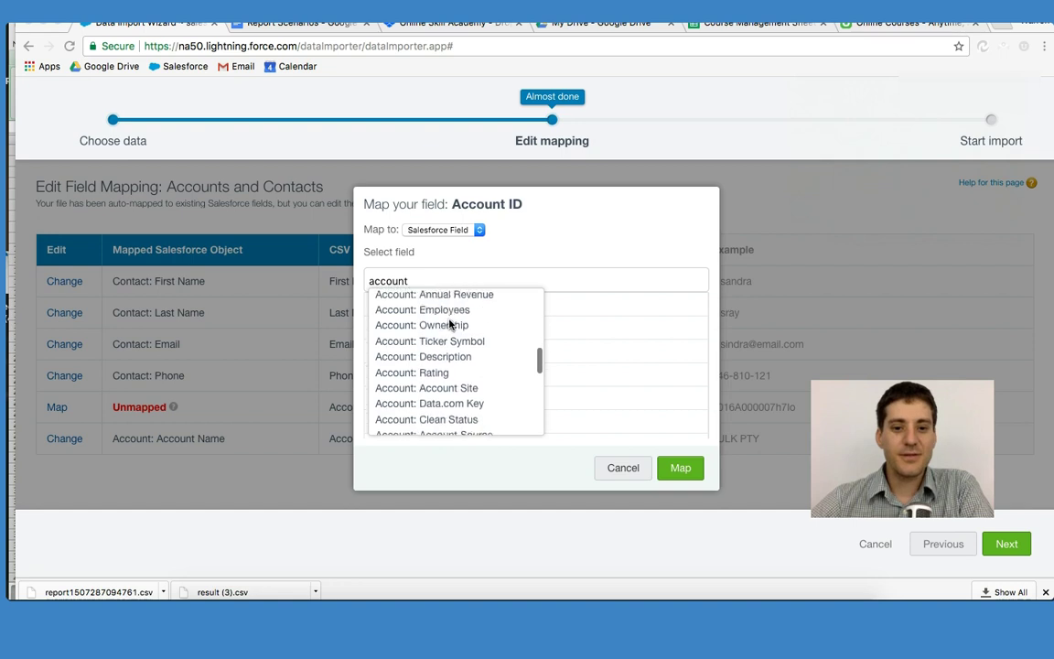
scroll(449, 322, "down", 5)
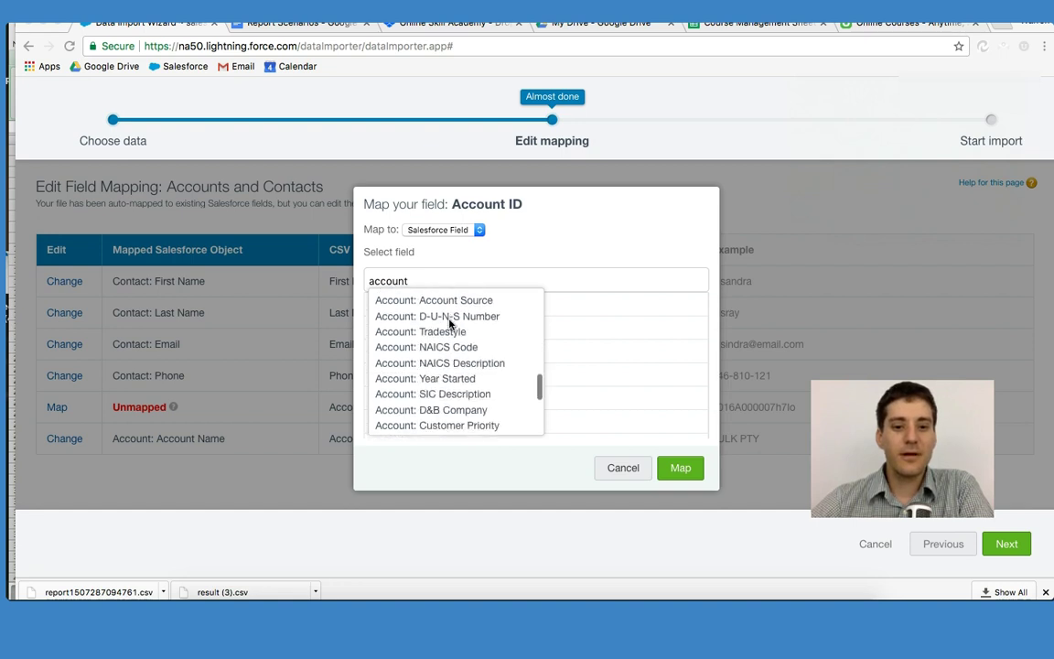
scroll(449, 322, "down", 5)
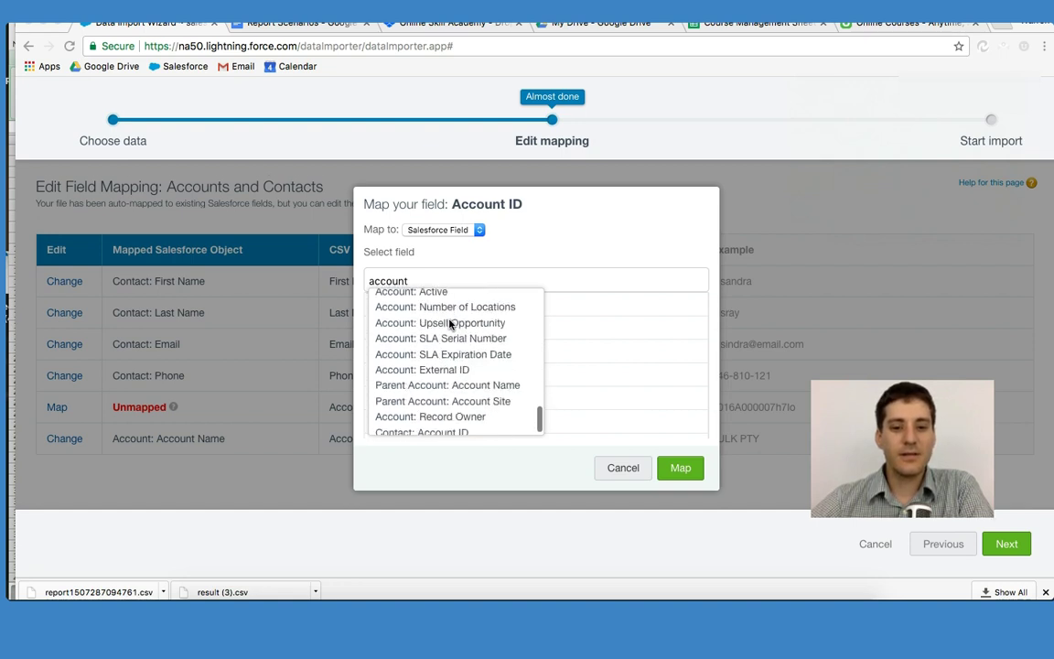
scroll(450, 323, "down", 3)
left_click(420, 430)
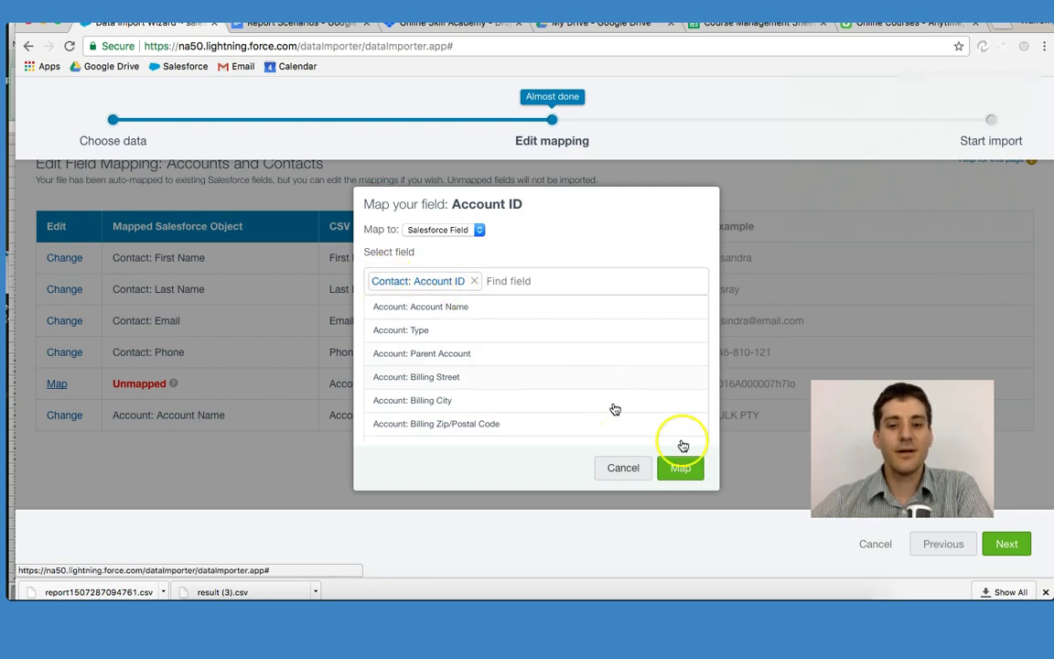
left_click(683, 469)
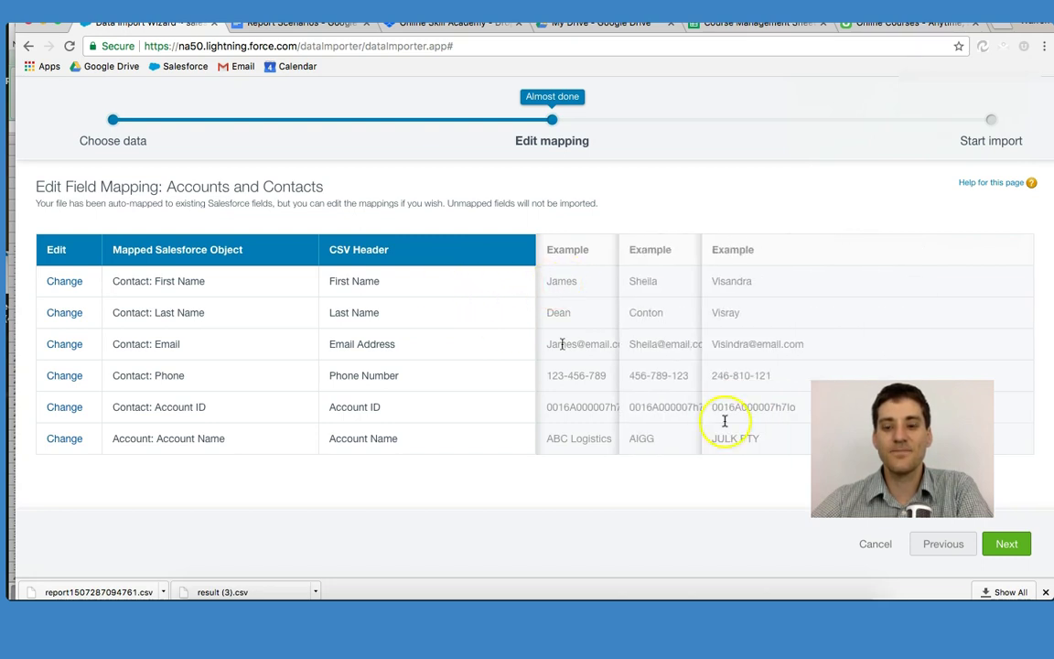
Review the 6 mapped, 0 unmapped fields and start the contacts import.
left_click(1005, 545)
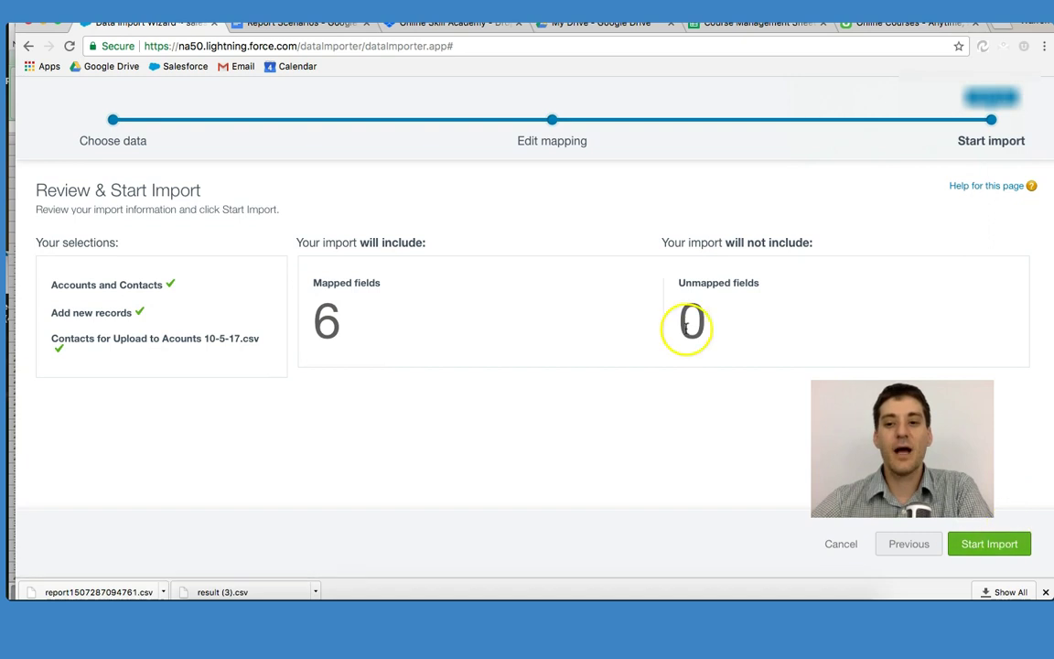
left_click(1002, 544)
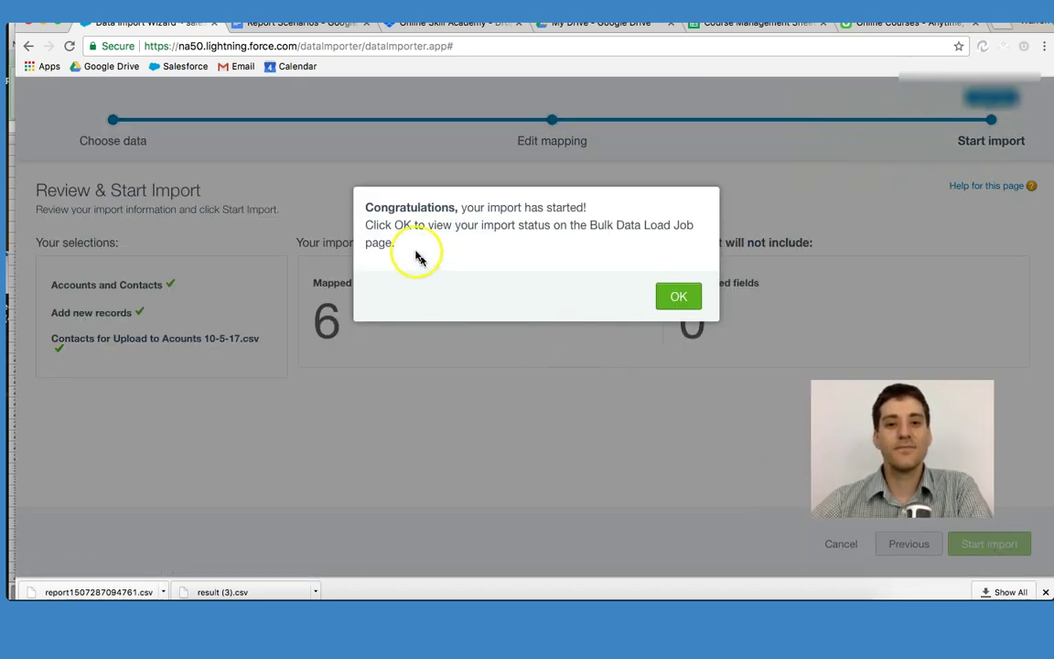
Check the bulk load job: closed, 100% complete, 5 records processed, none failed.
left_click(676, 297)
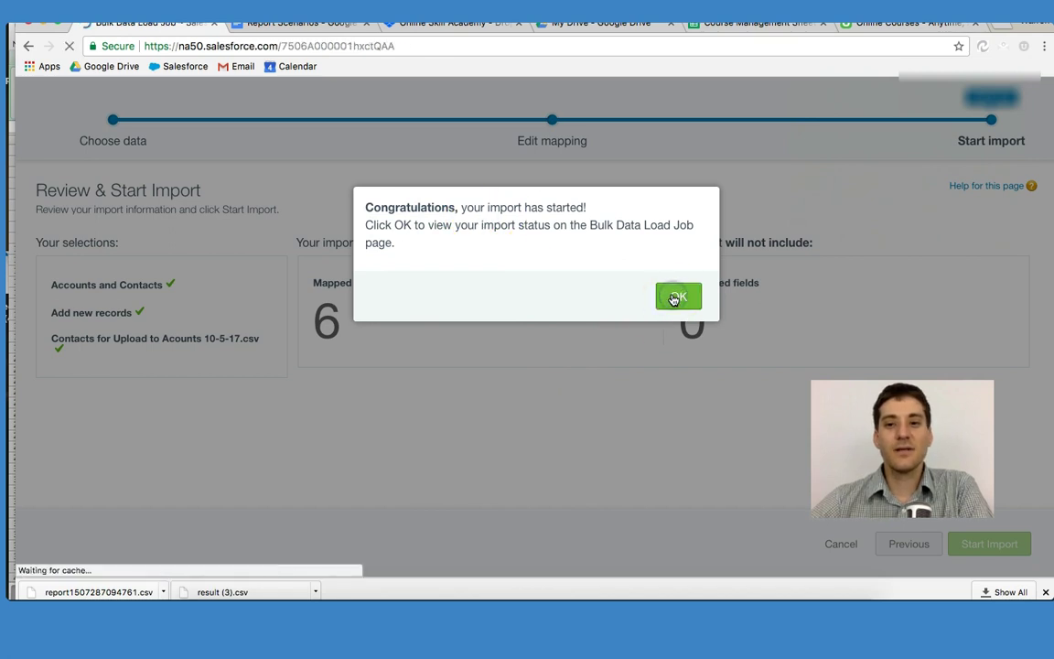
scroll(554, 400, "down", 2)
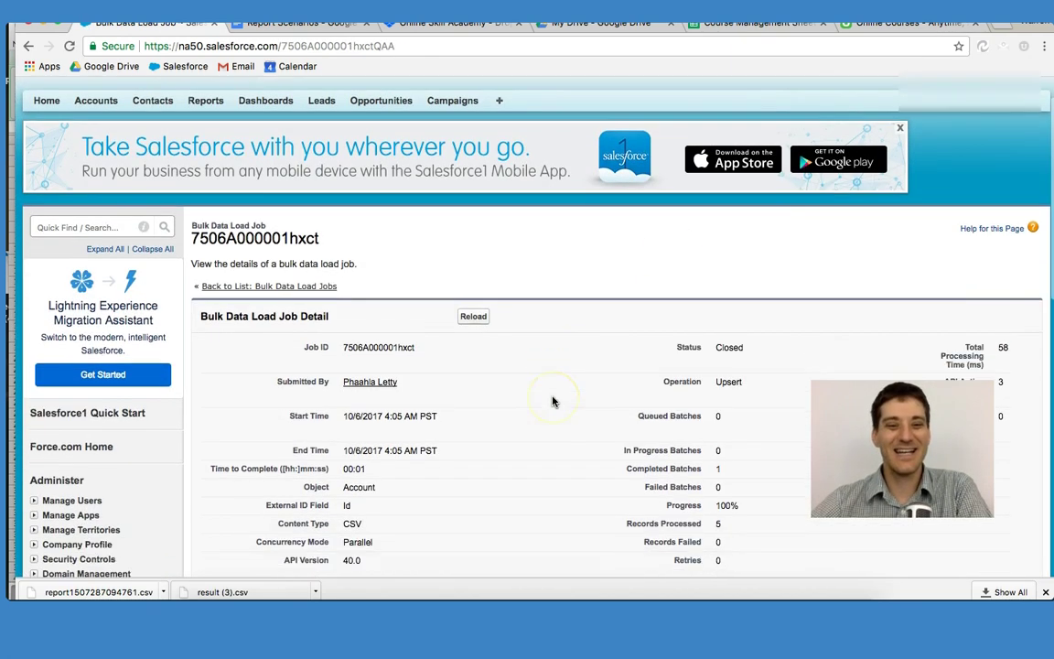
scroll(553, 400, "down", 2)
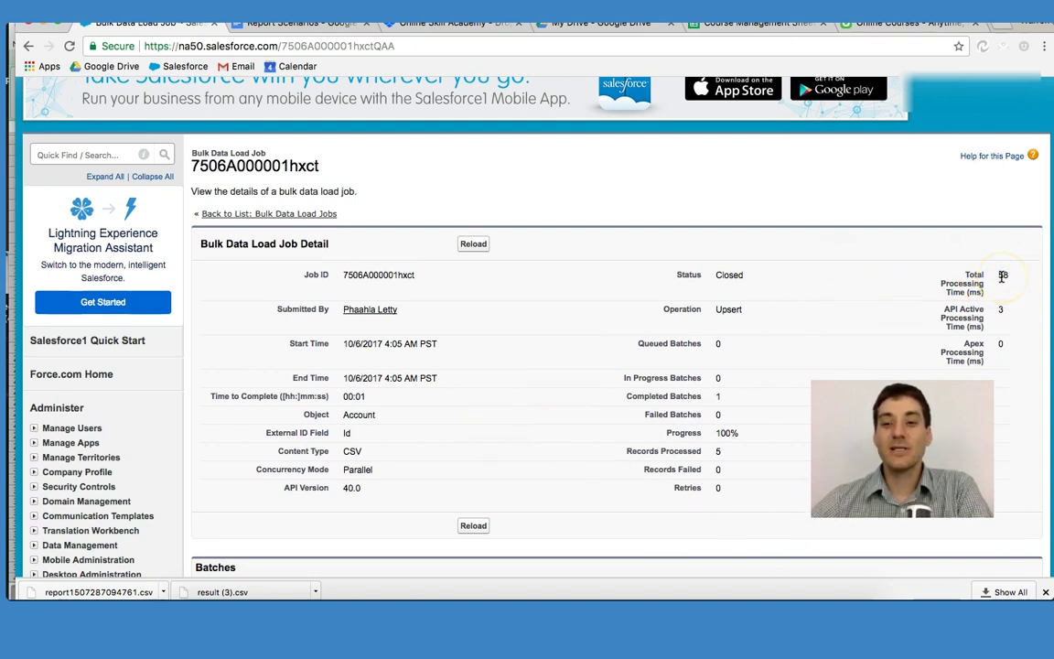
scroll(648, 331, "down", 1)
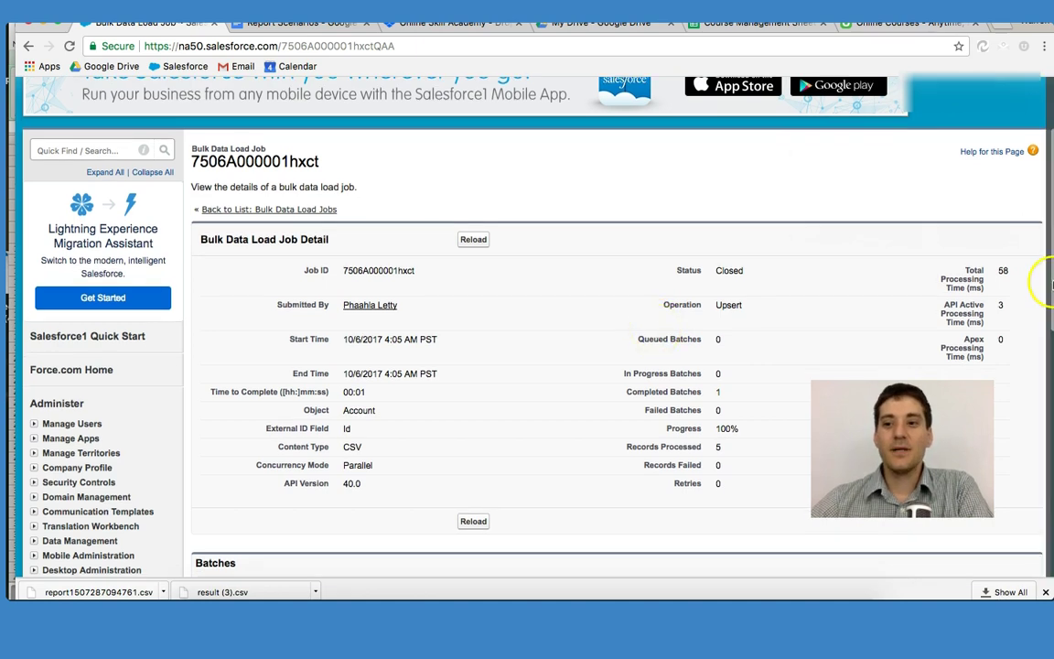
scroll(553, 353, "down", 4)
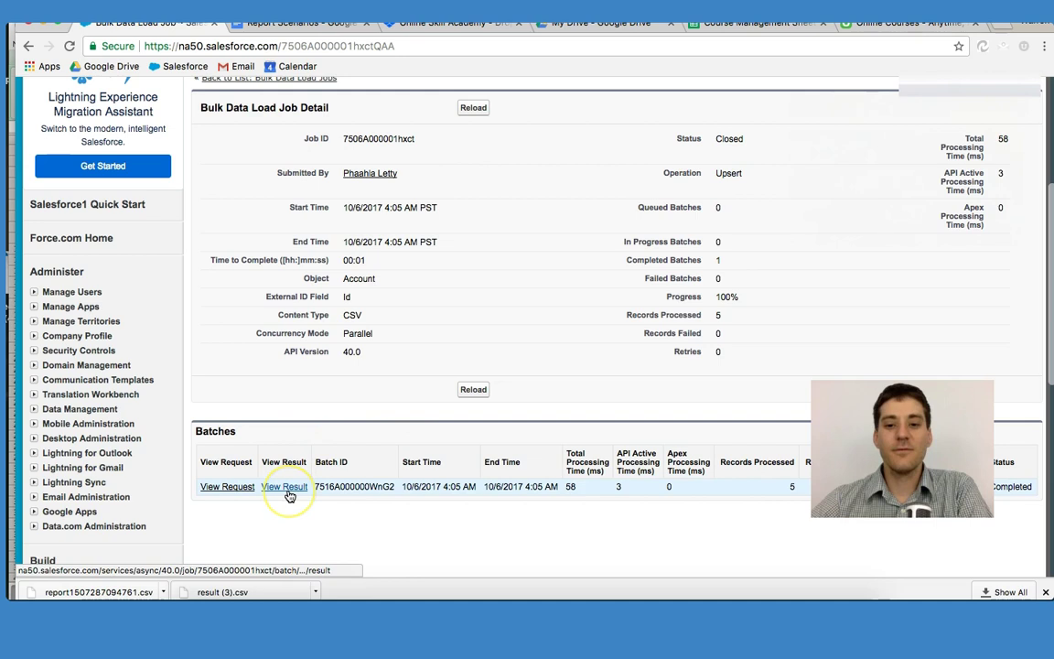
scroll(404, 327, "up", 5)
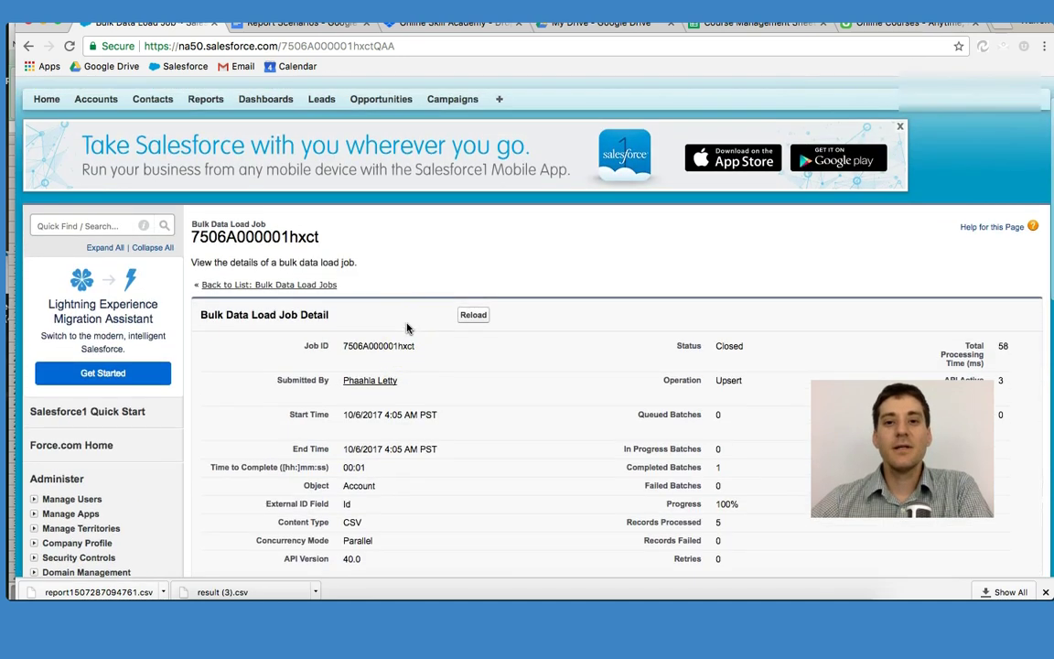
left_click(290, 139)
Start a new report of type Contacts & Accounts, found by searching 'Account'.
left_click(207, 101)
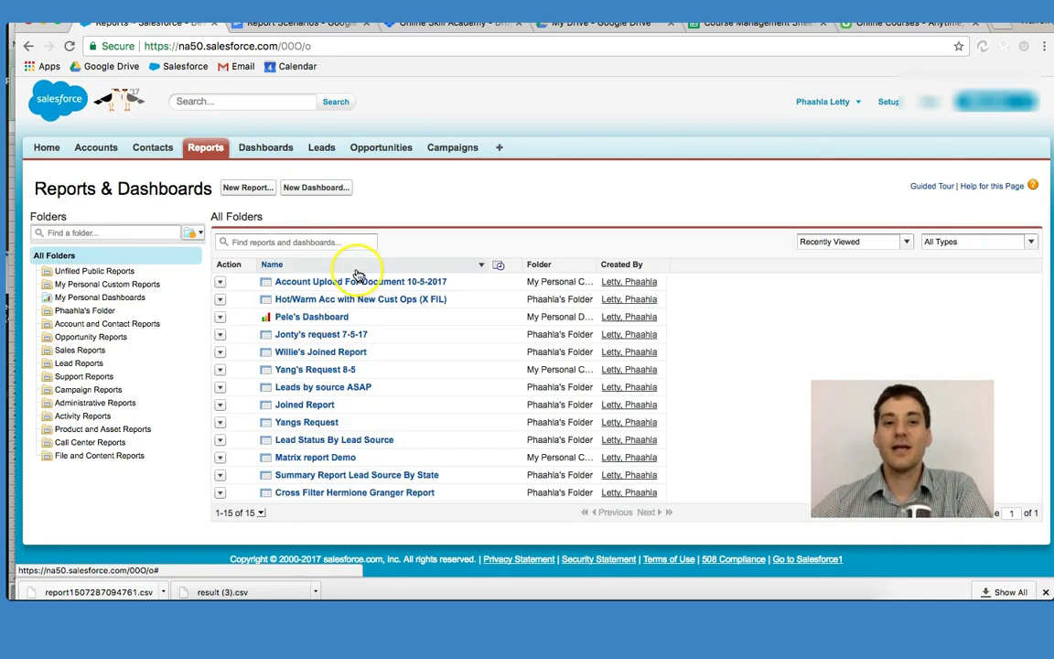
left_click(248, 188)
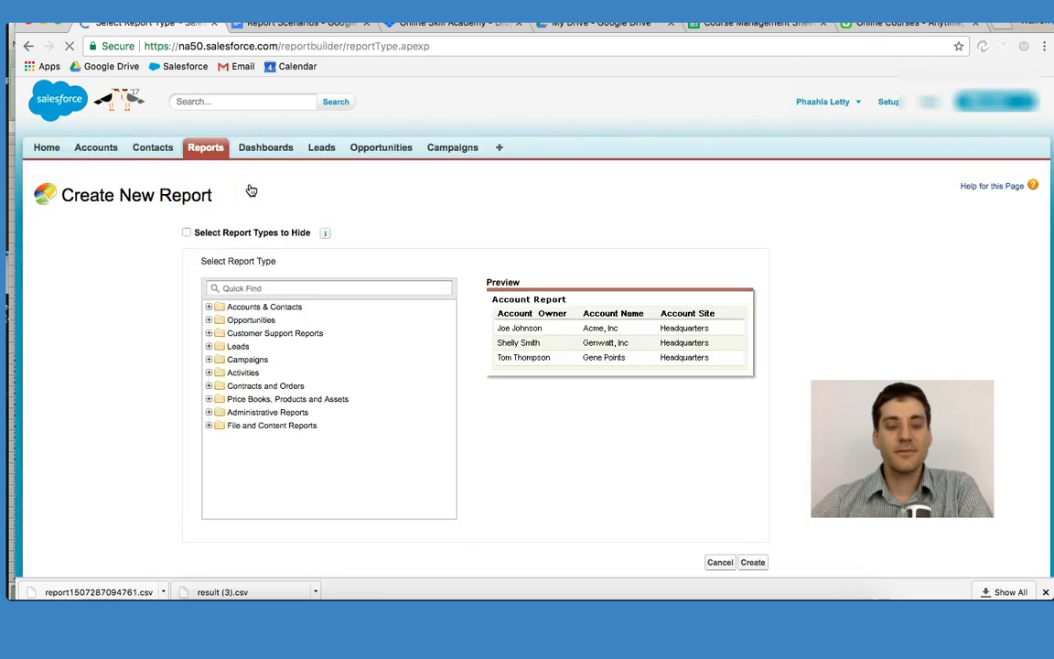
left_click(258, 290)
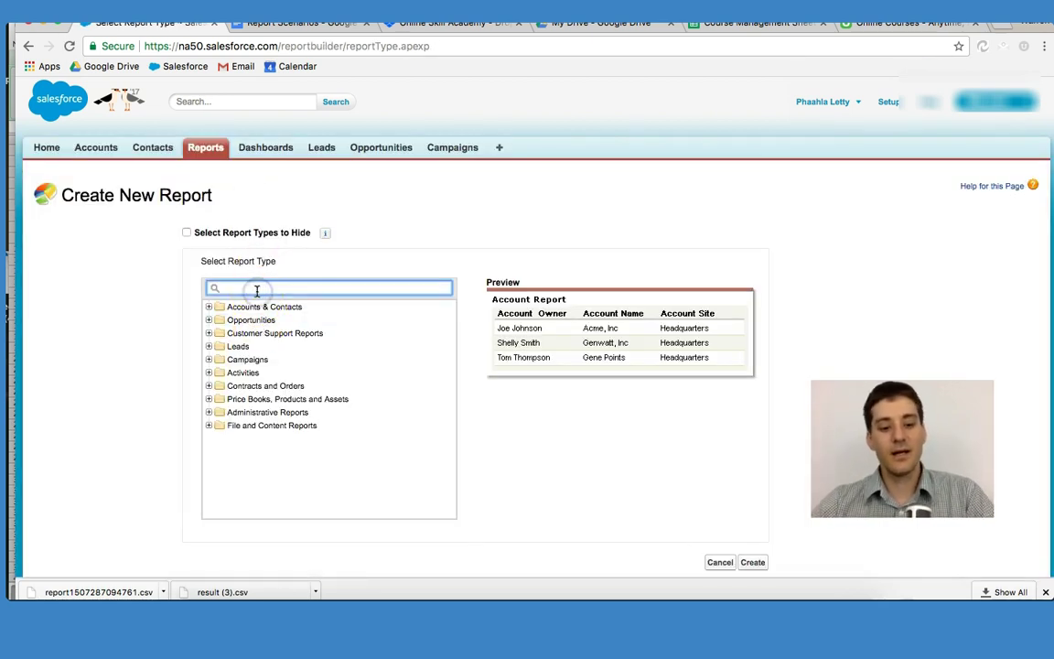
type("Account")
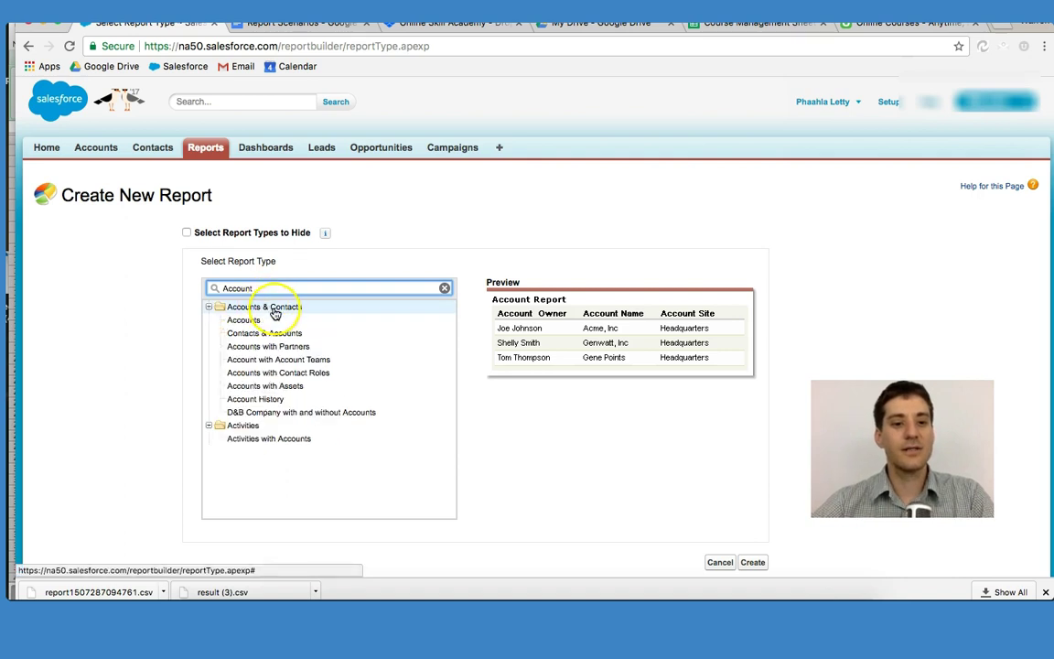
left_click(268, 335)
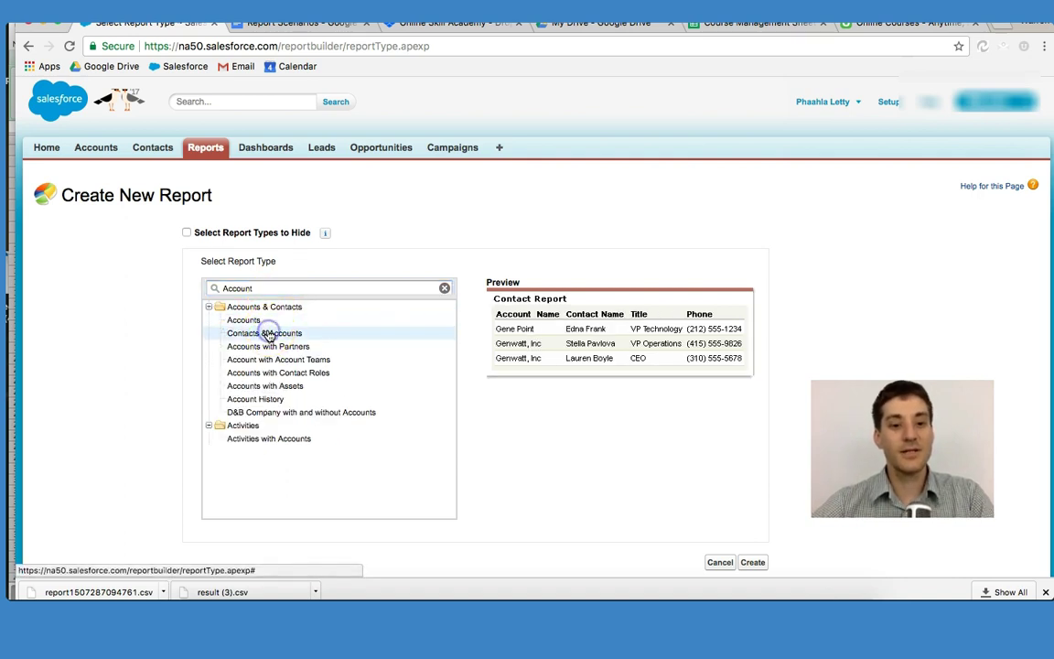
left_click(754, 561)
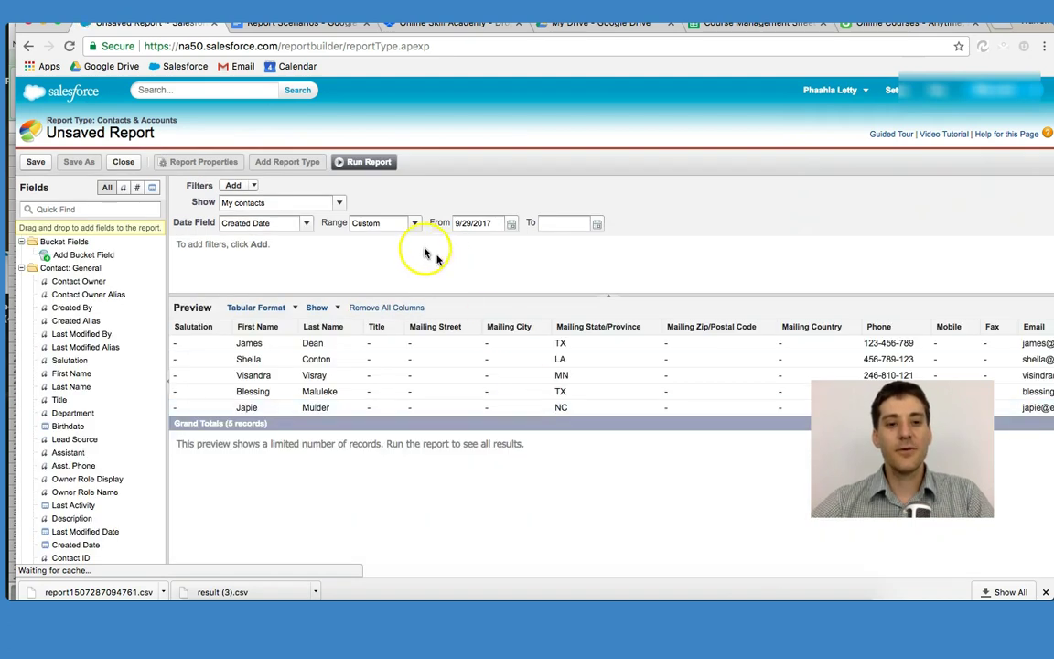
Show all accounts by Created Date from today (10/6/2017) and remove every report column.
left_click(341, 203)
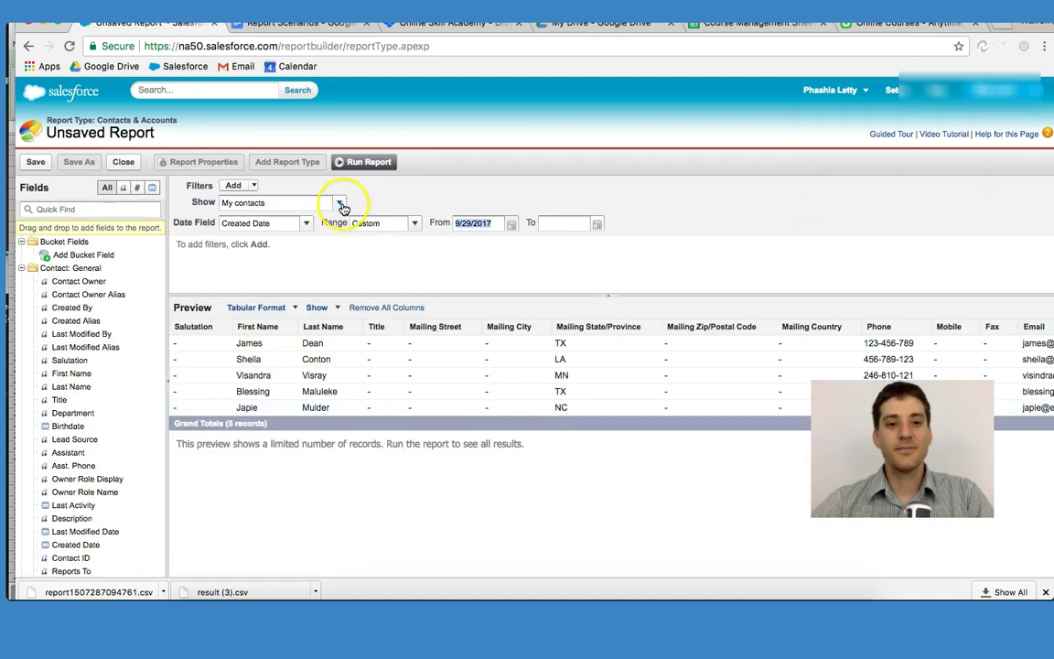
left_click(339, 203)
left_click(263, 257)
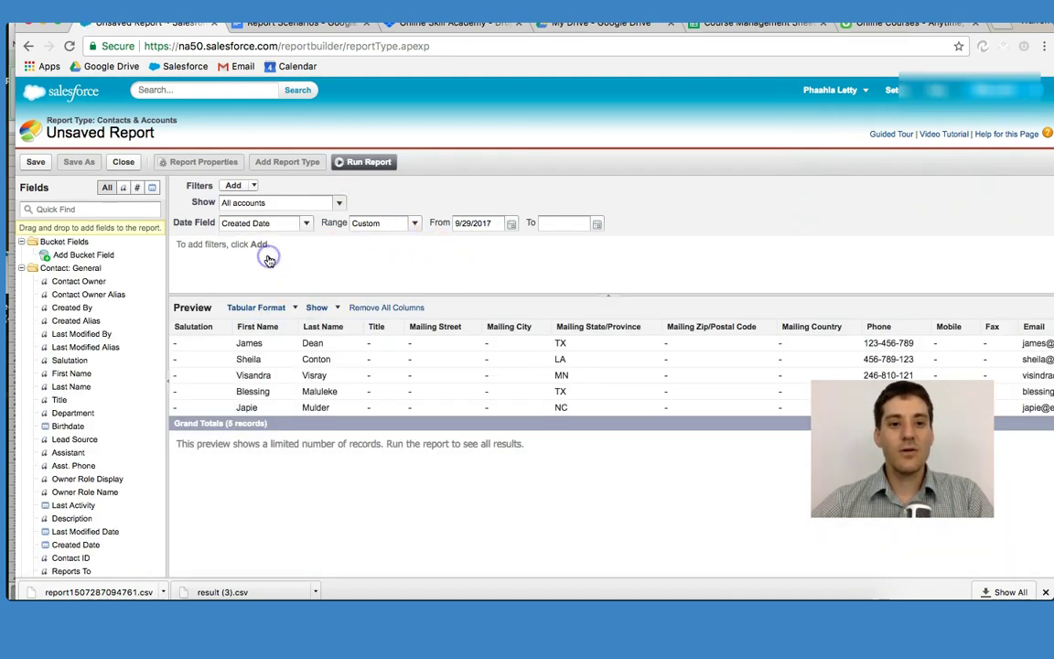
left_click(305, 225)
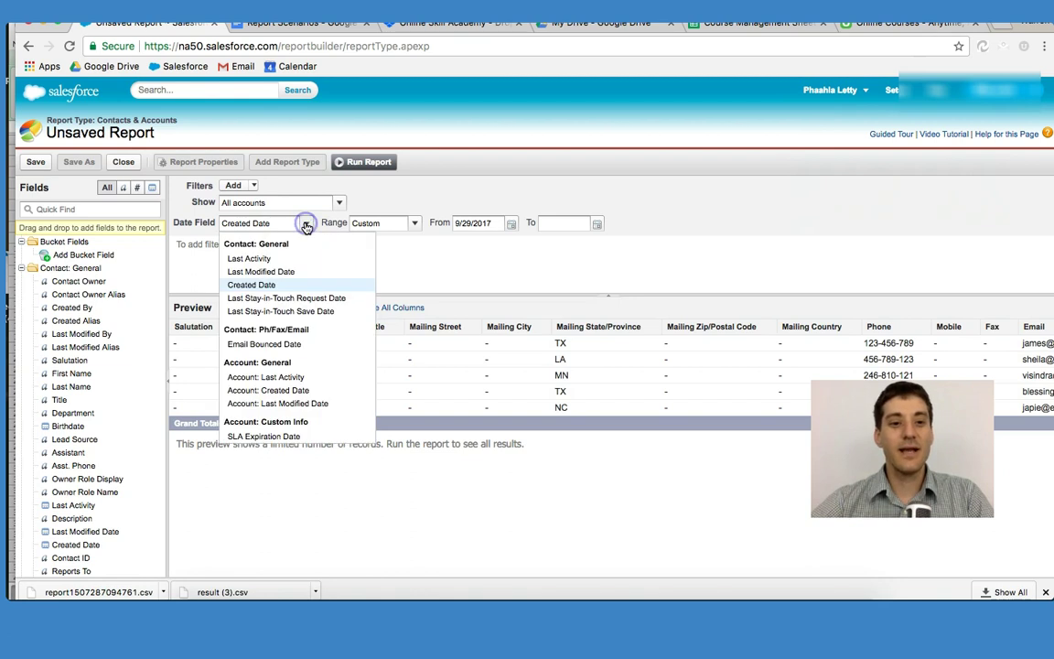
left_click(311, 283)
left_click(512, 225)
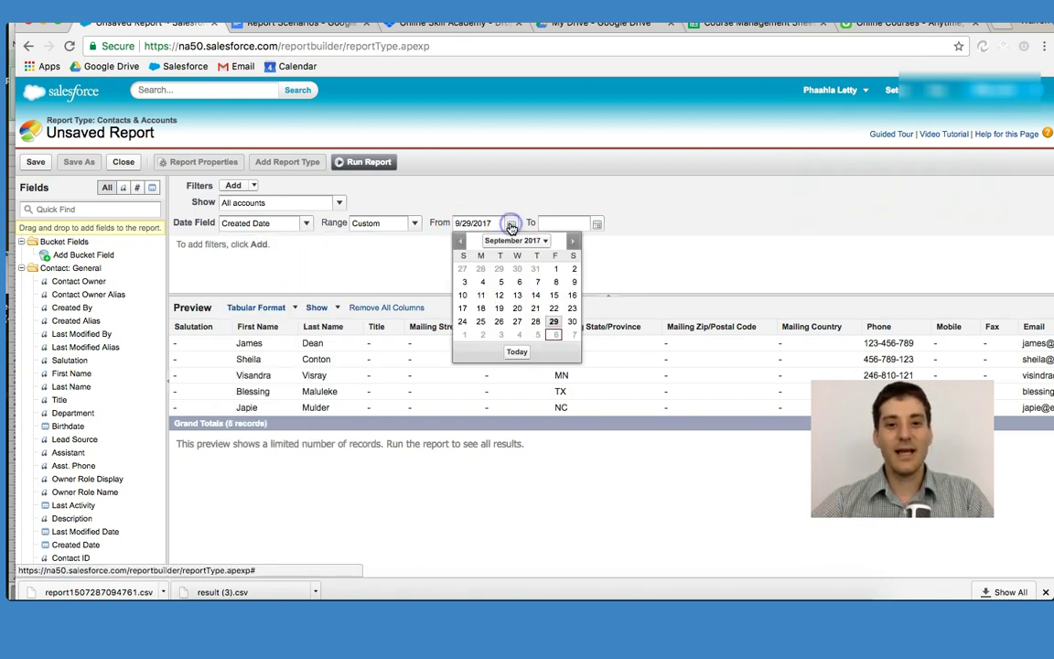
left_click(522, 351)
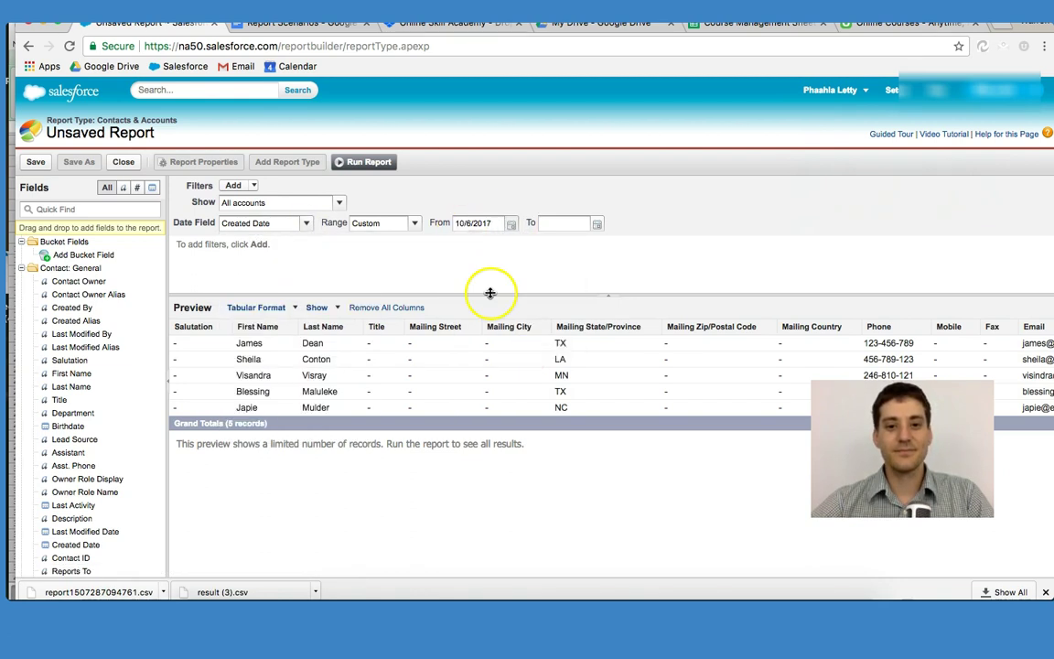
left_click(417, 308)
left_click(495, 355)
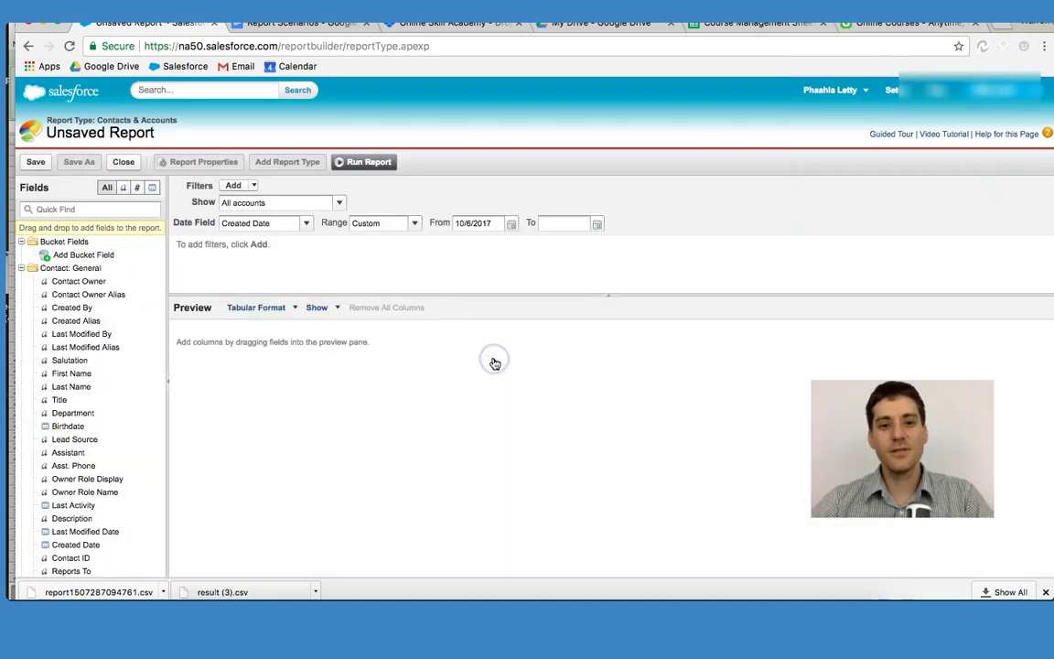
Save the report under the requester's name in My Personal Custom Reports and run it.
left_click(36, 163)
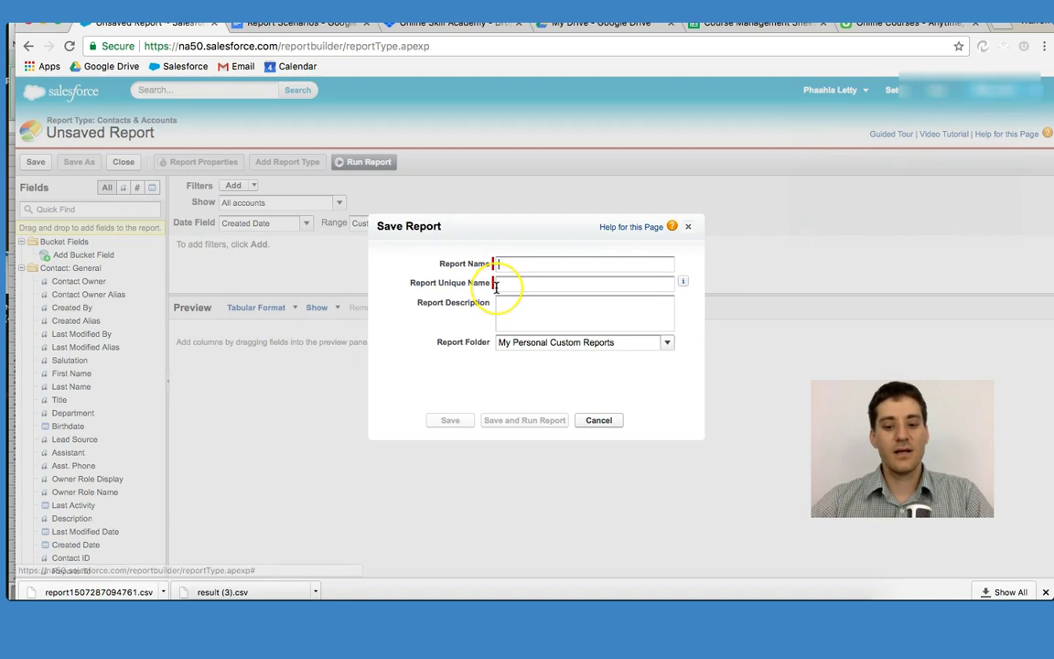
type("Meryl's request")
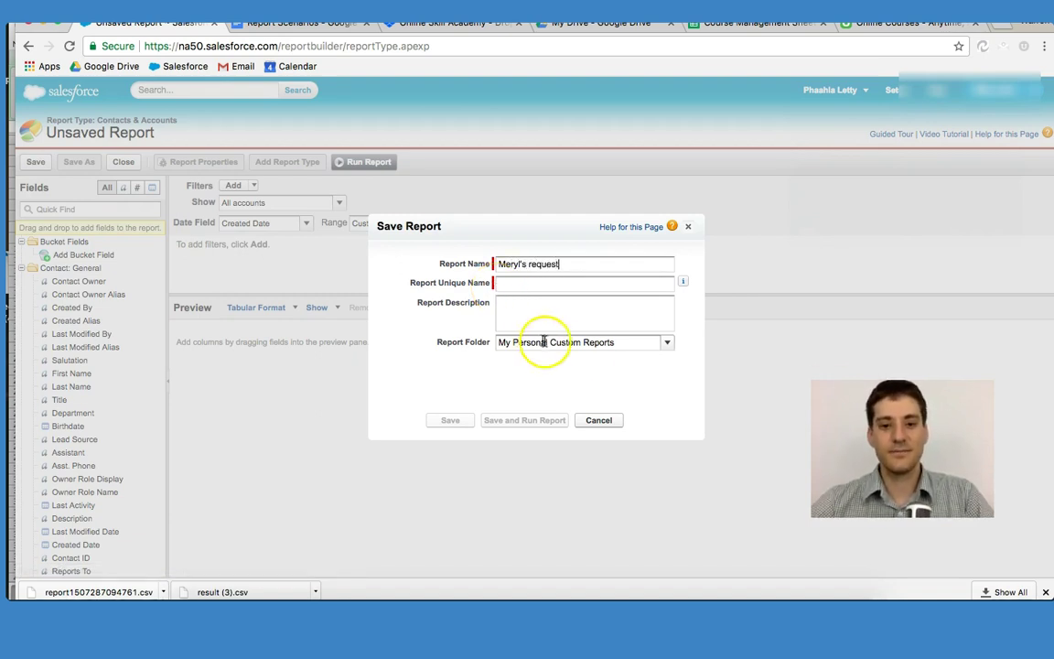
left_click(501, 371)
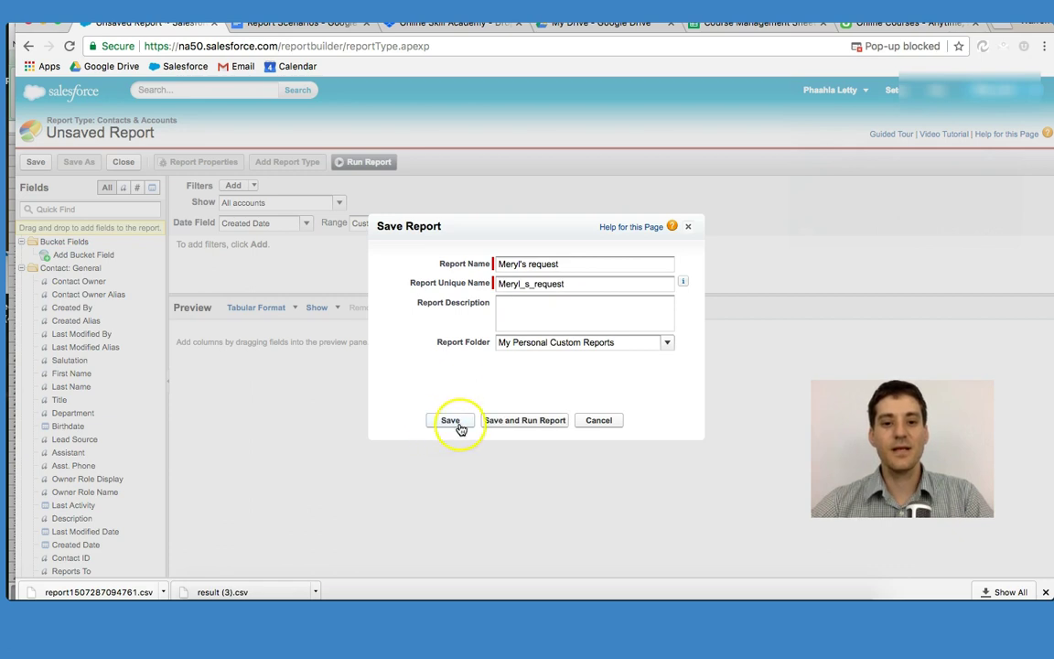
left_click(518, 421)
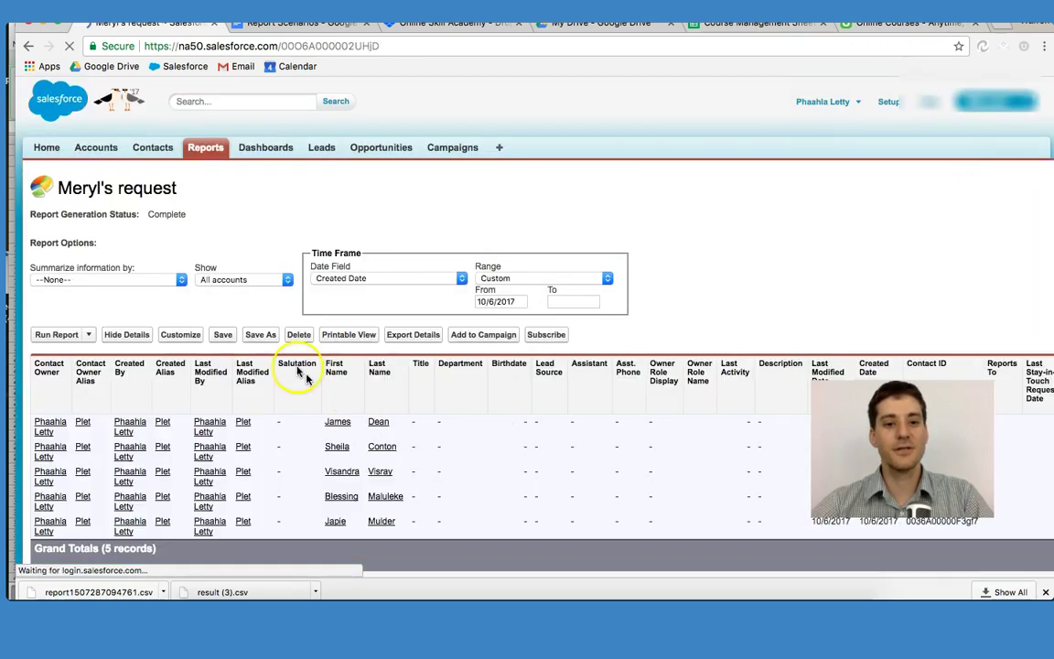
Strip every column from the Meryl's request report, then bring up the Report Scenarios table.
left_click(183, 337)
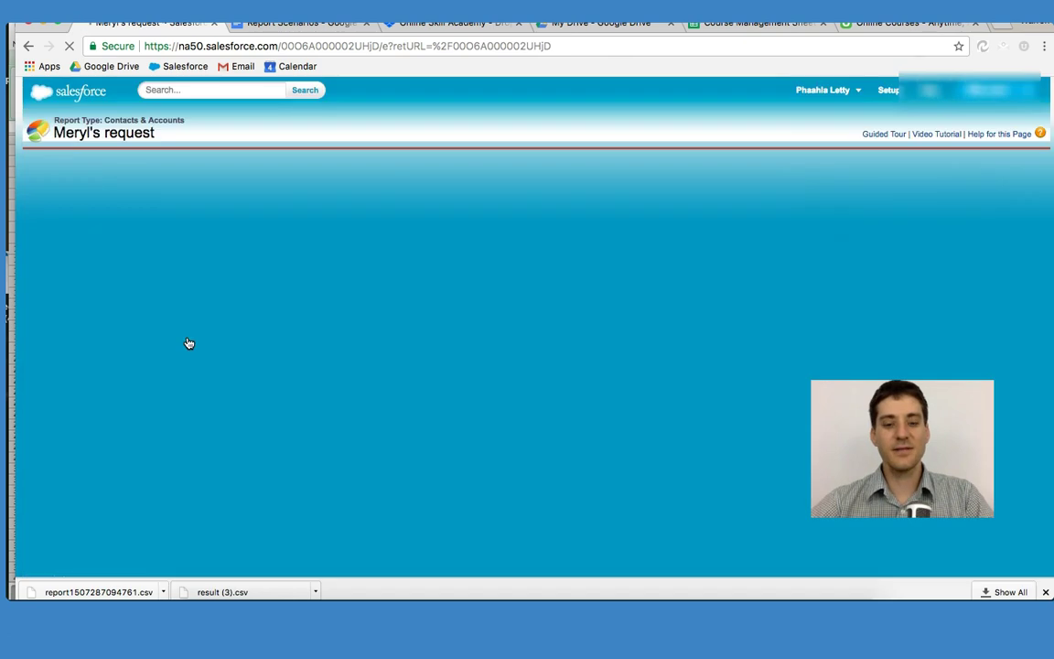
left_click(407, 344)
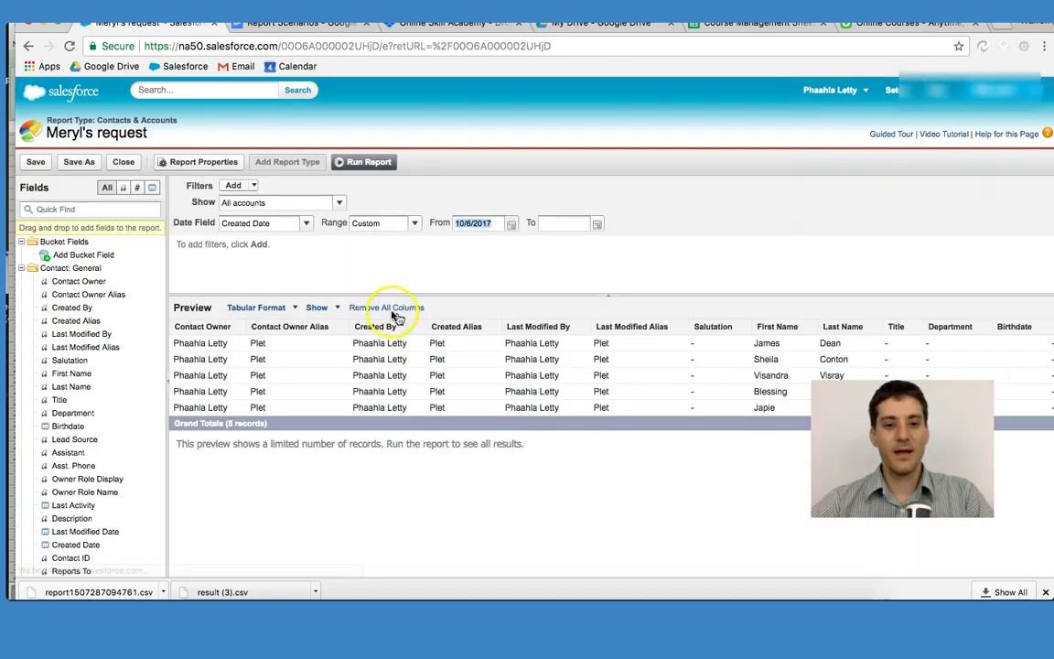
left_click(388, 306)
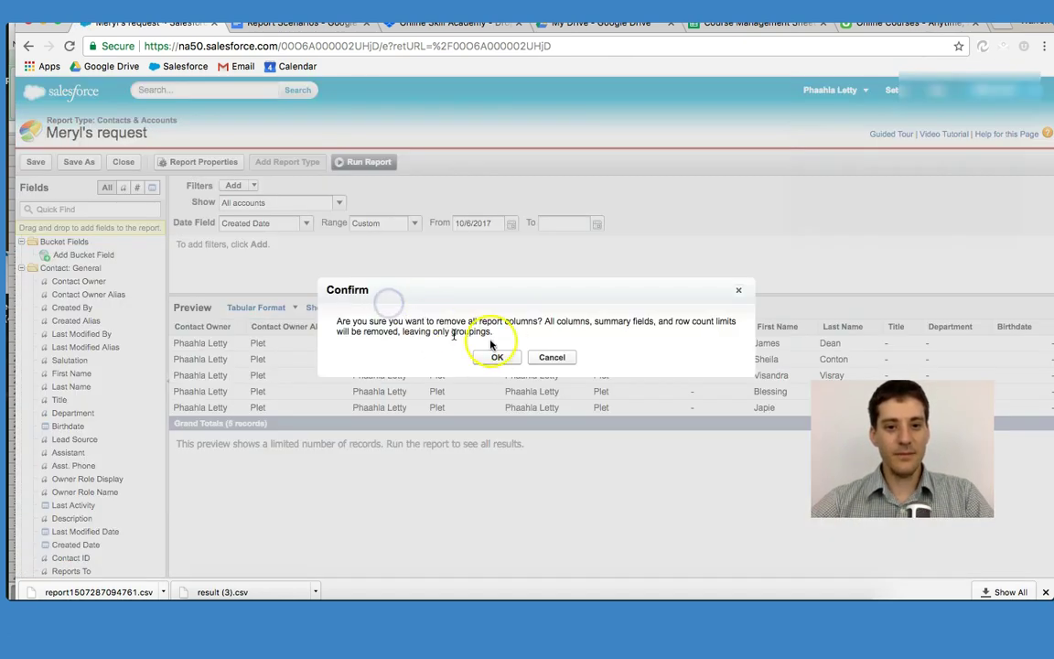
left_click(505, 357)
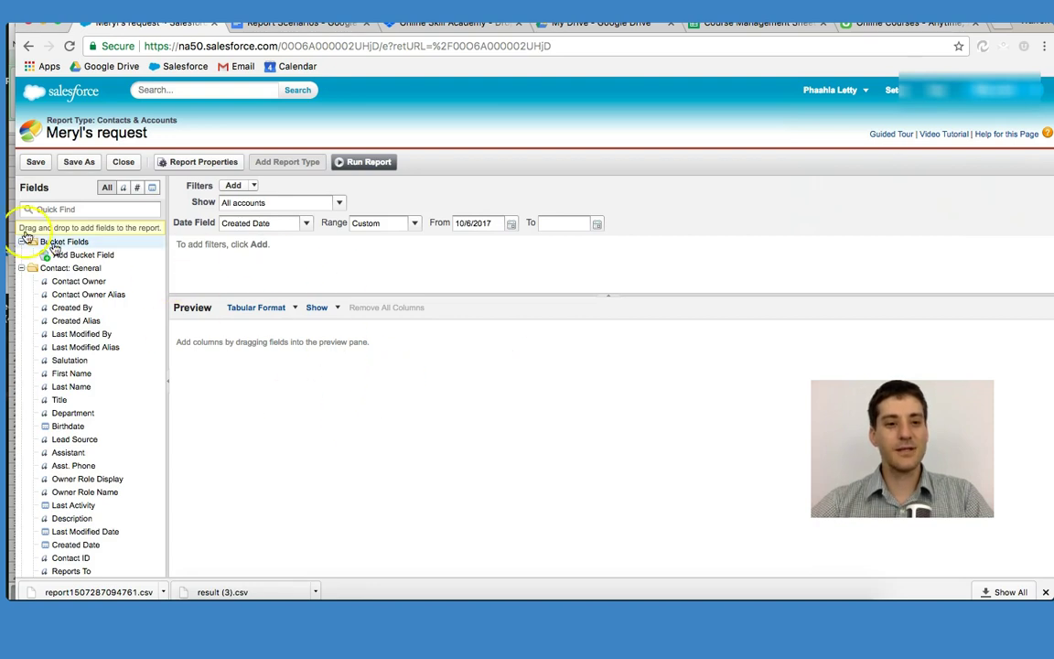
left_click(35, 163)
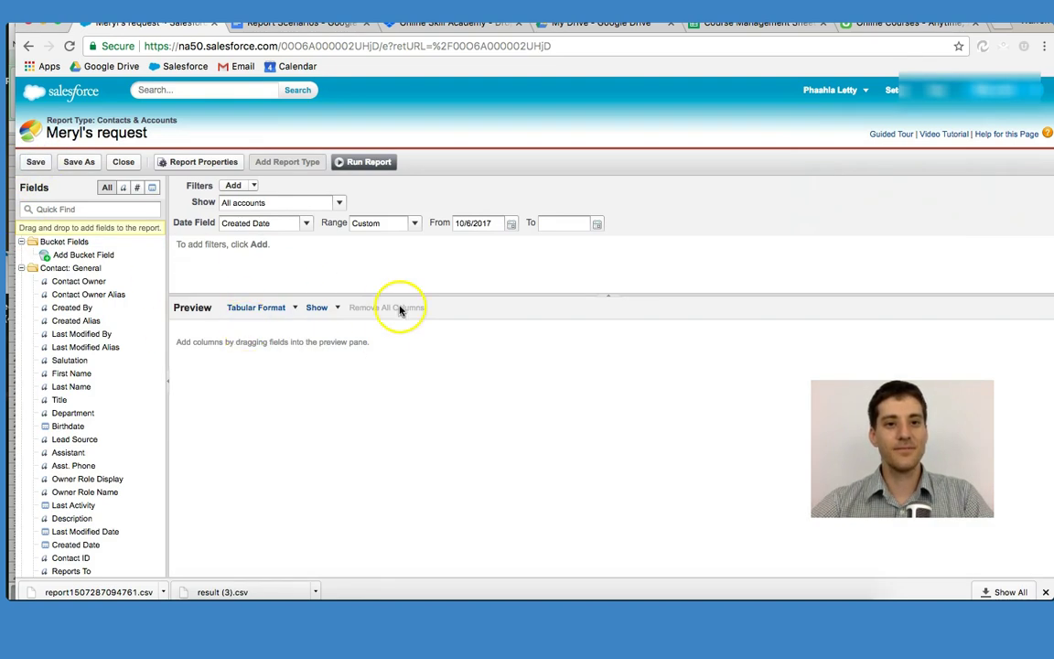
left_click(275, 22)
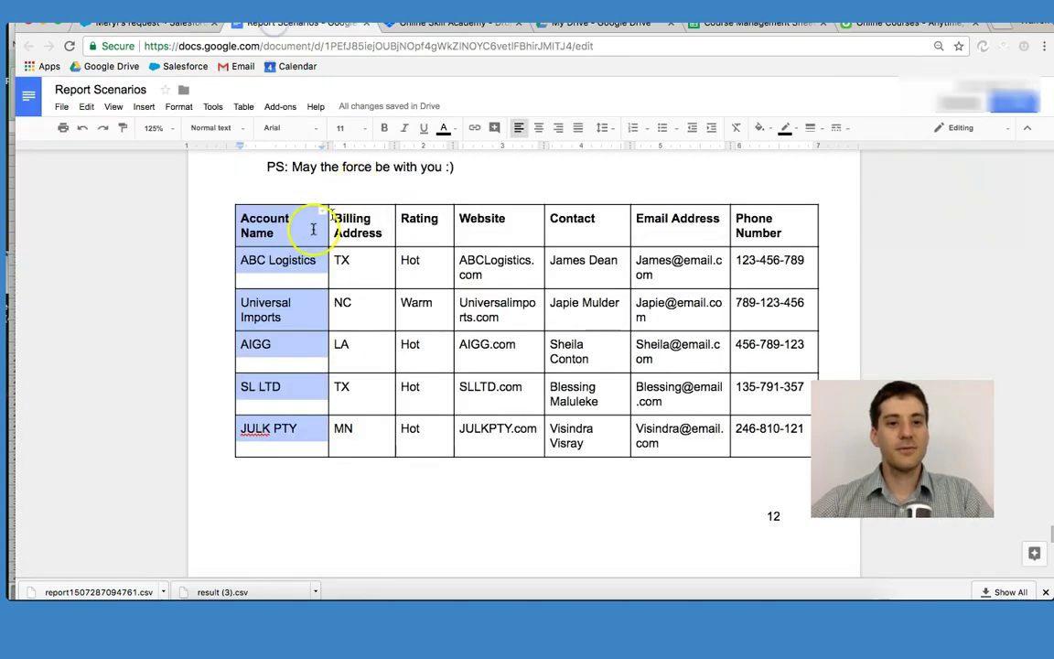
Add the Account Name column to the report preview via Quick Find.
left_click(151, 25)
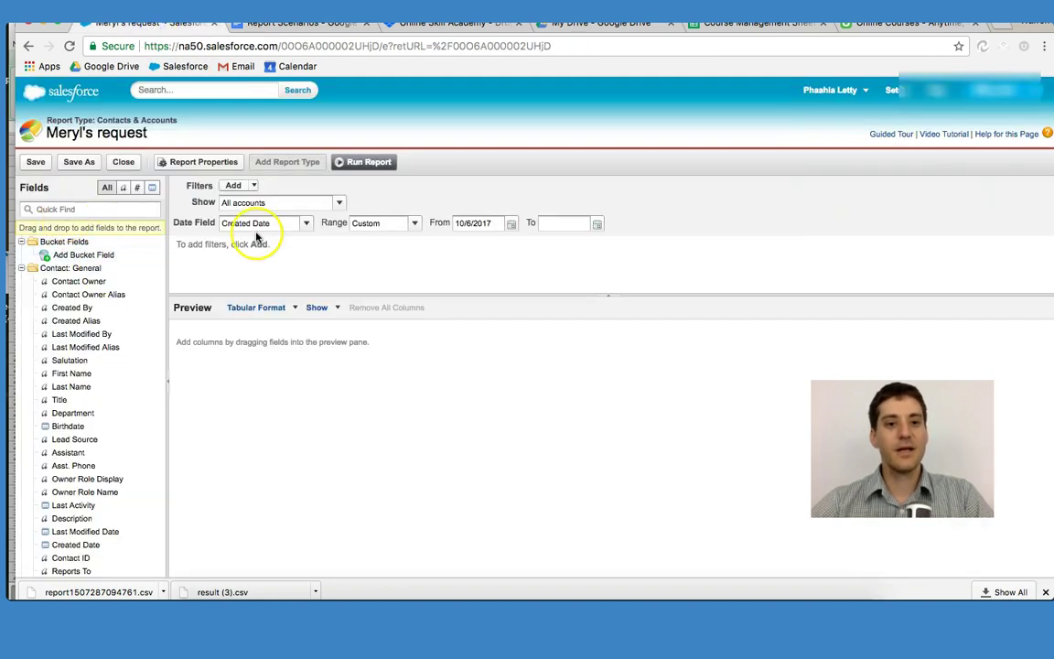
type("account")
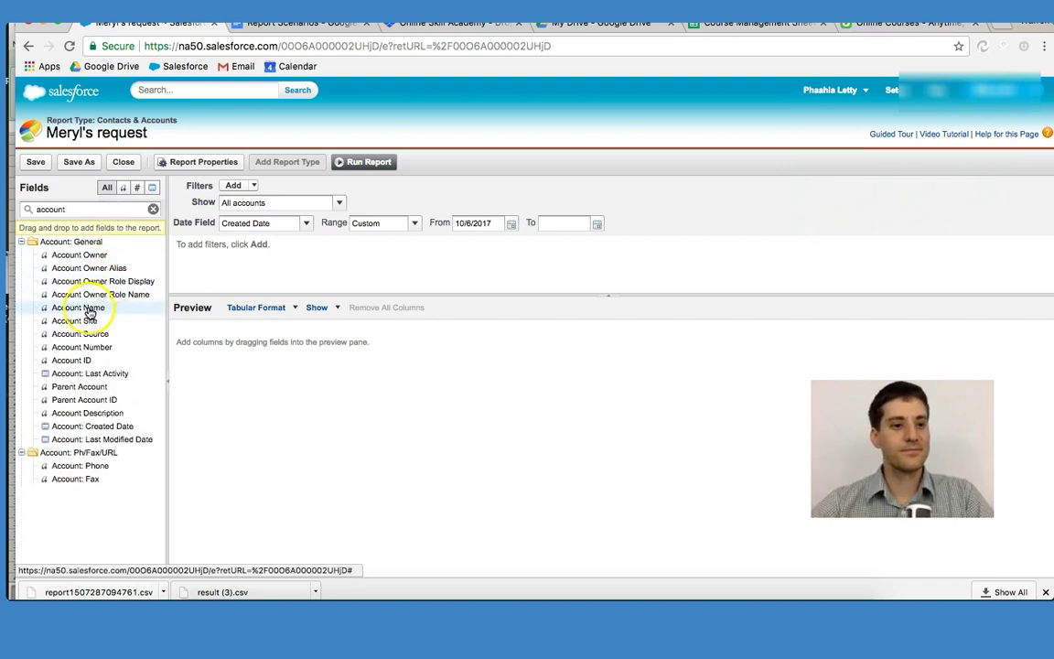
left_click_drag(90, 312, 250, 336)
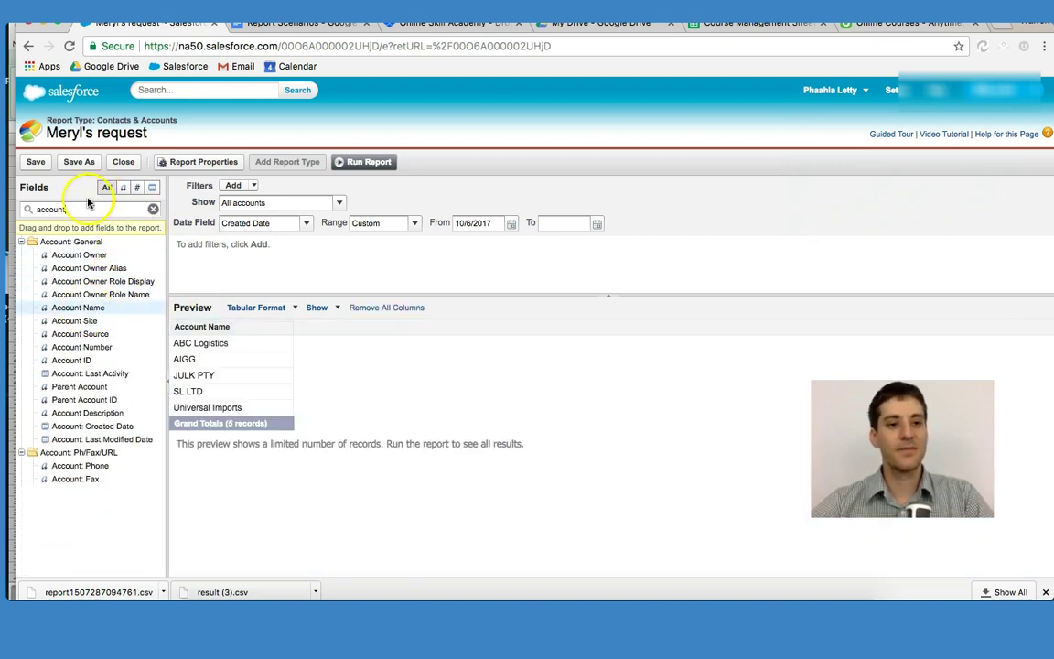
double_click(39, 210)
key("BackSpace")
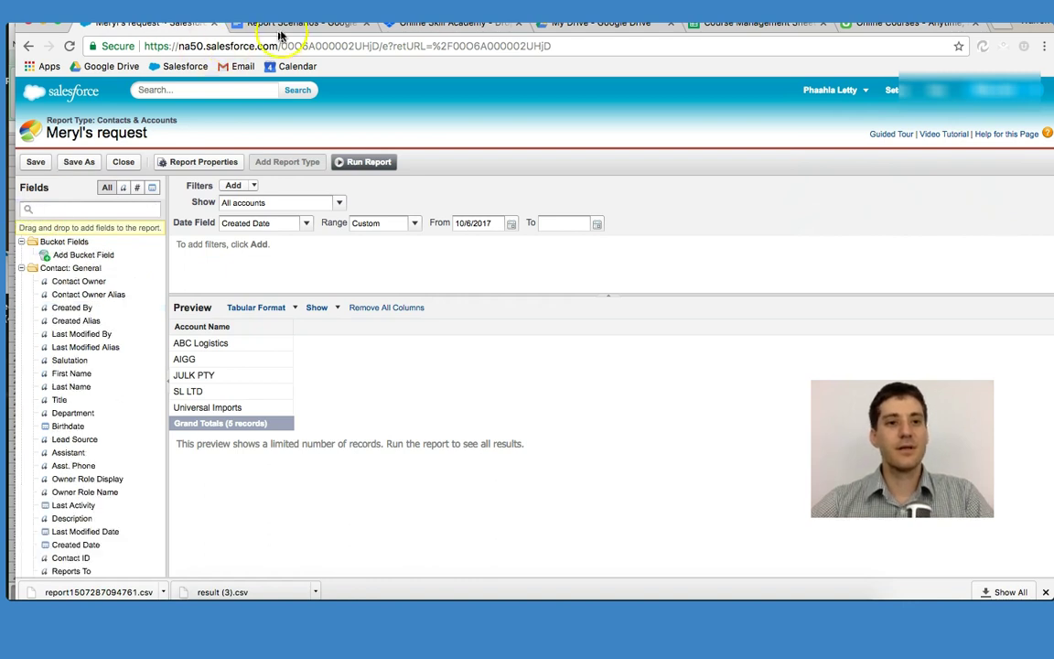
left_click(283, 26)
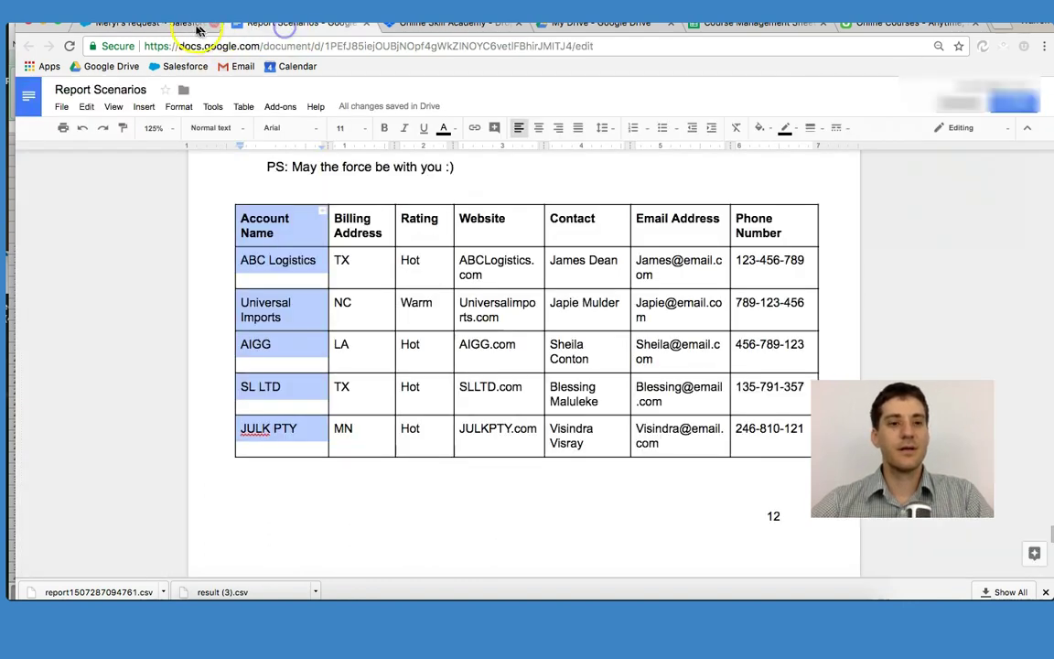
Add the Billing State/Province and Website columns to the report.
left_click(149, 27)
left_click(101, 210)
type("billing")
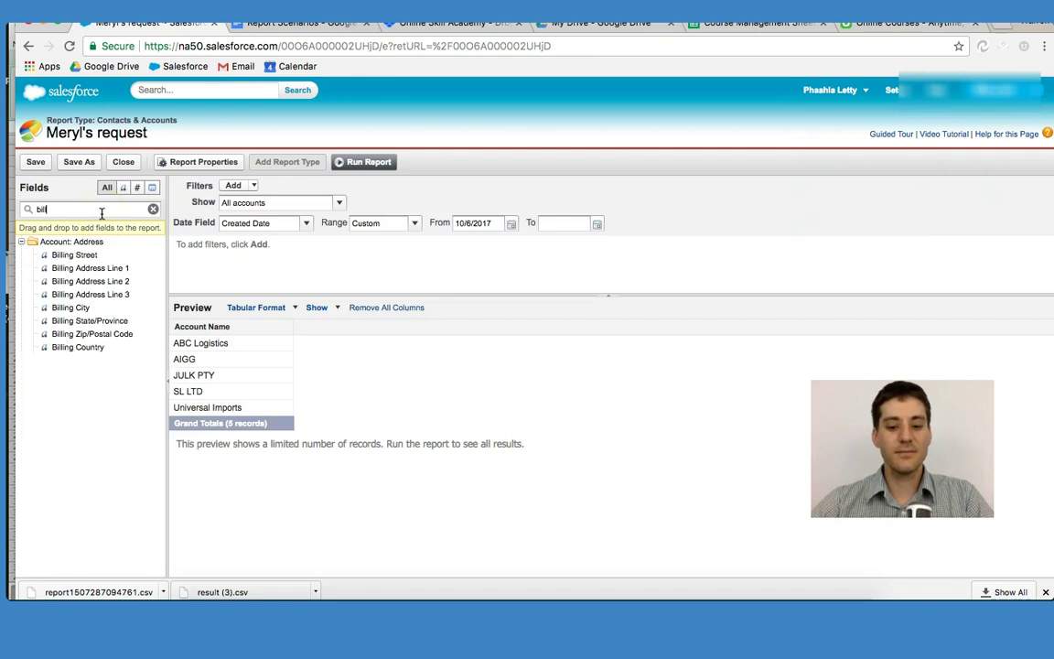
double_click(87, 321)
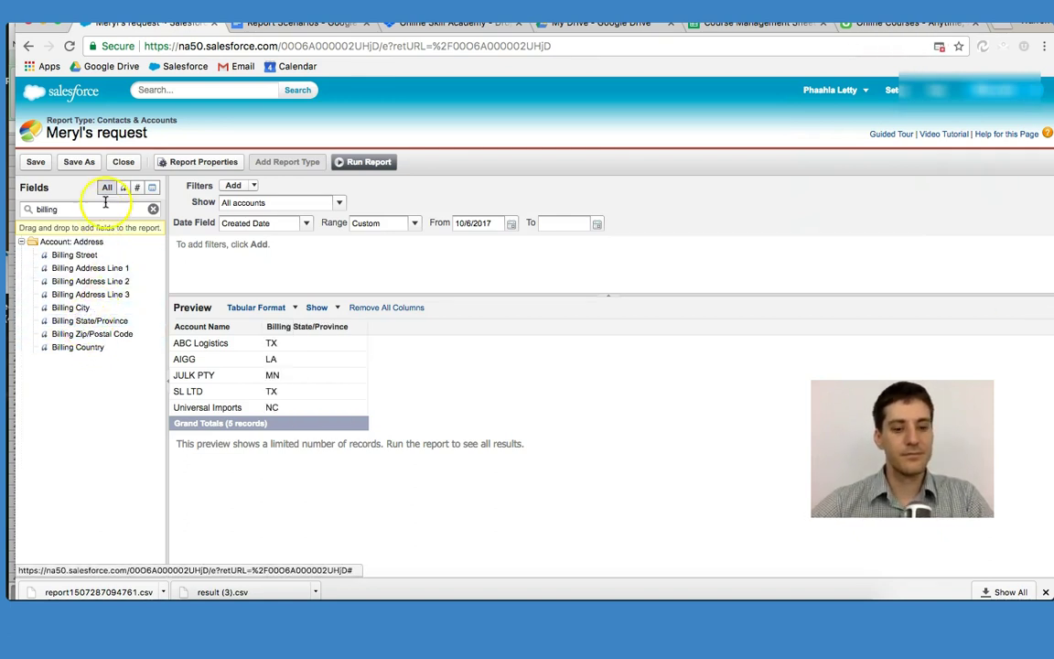
key("BackSpace")
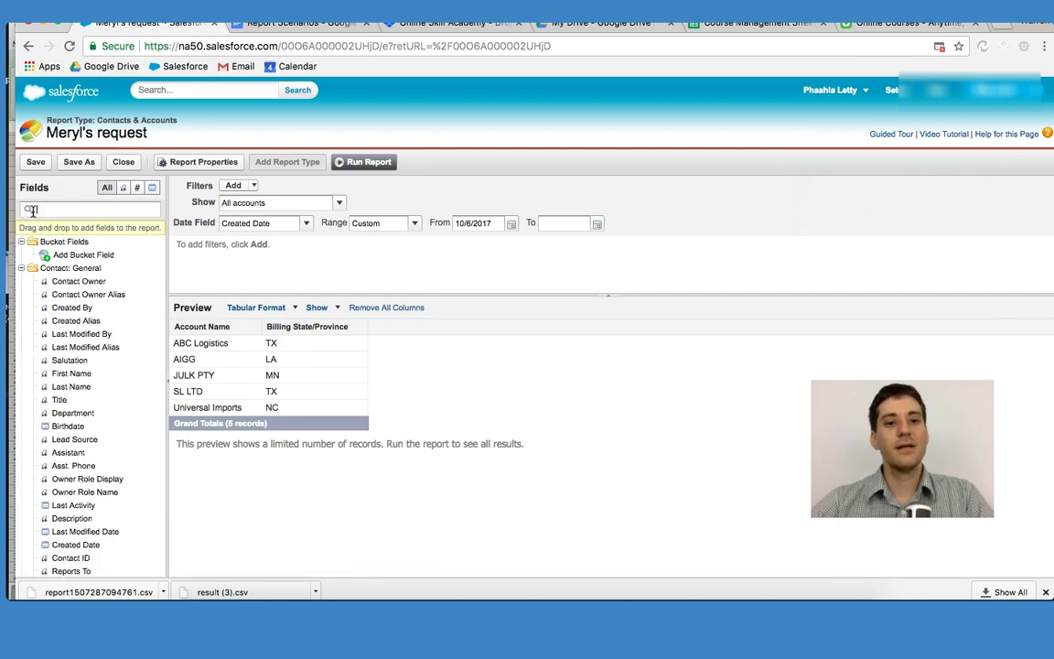
type("website")
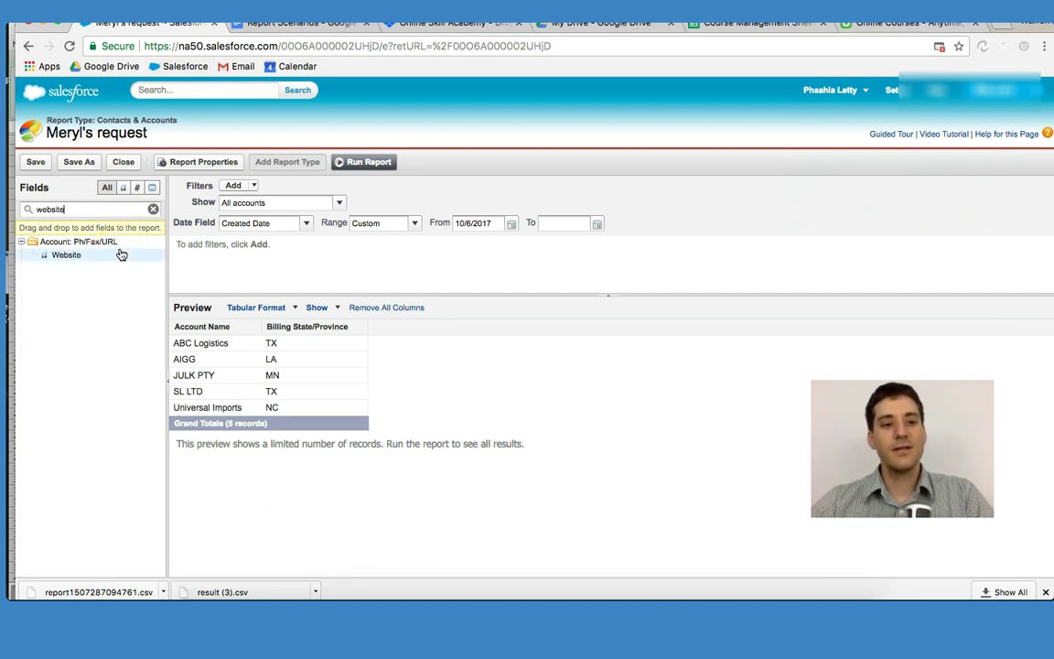
double_click(57, 255)
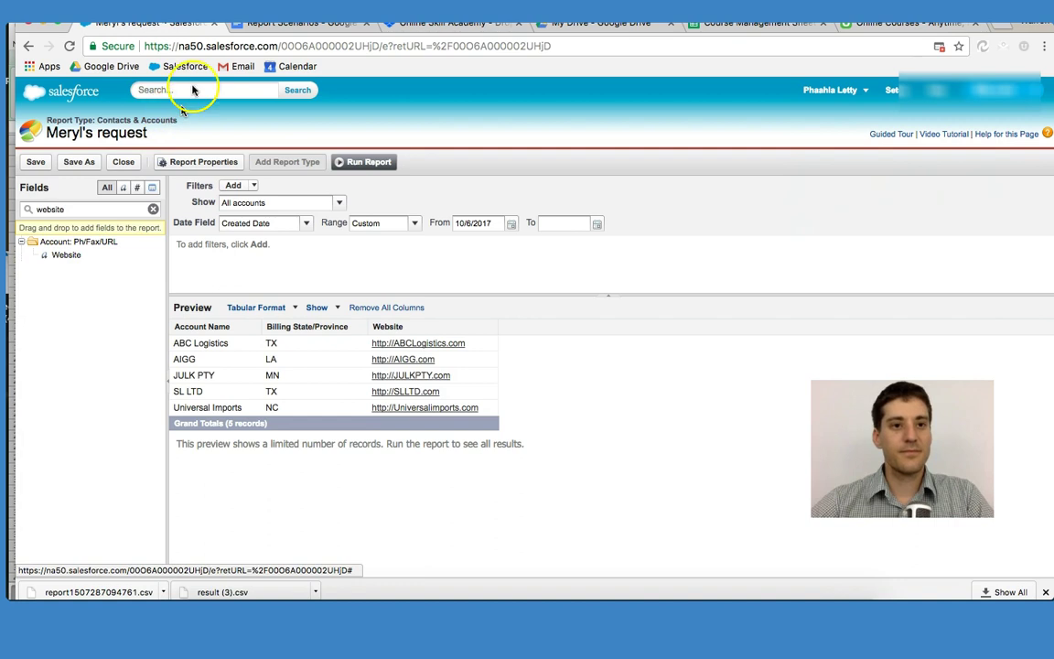
left_click(265, 23)
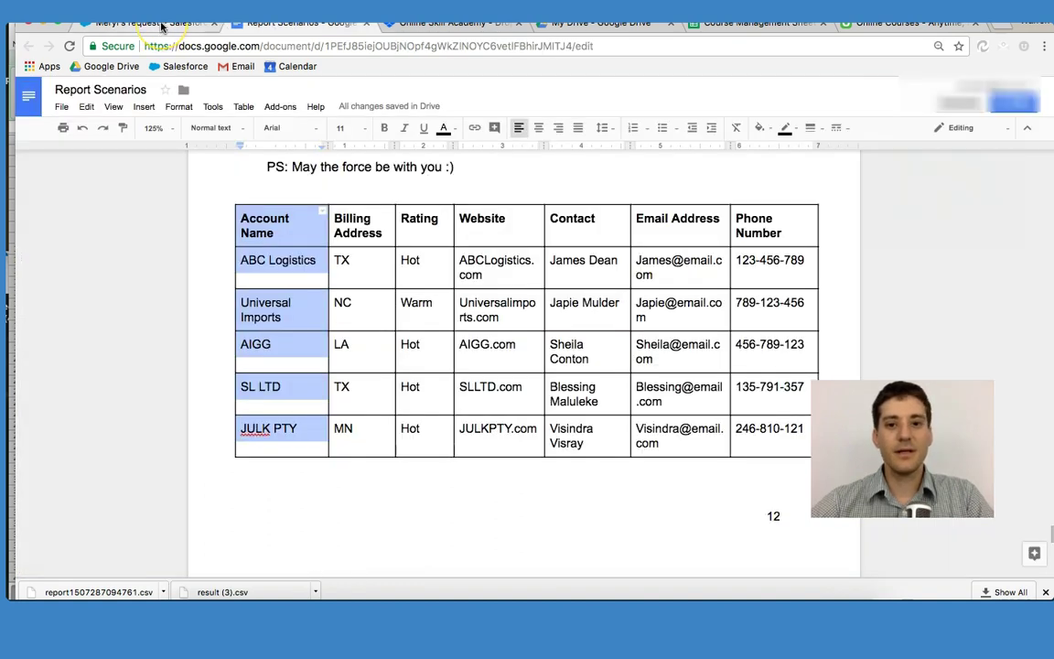
Add the First Name and Last Name columns to the report.
left_click(161, 25)
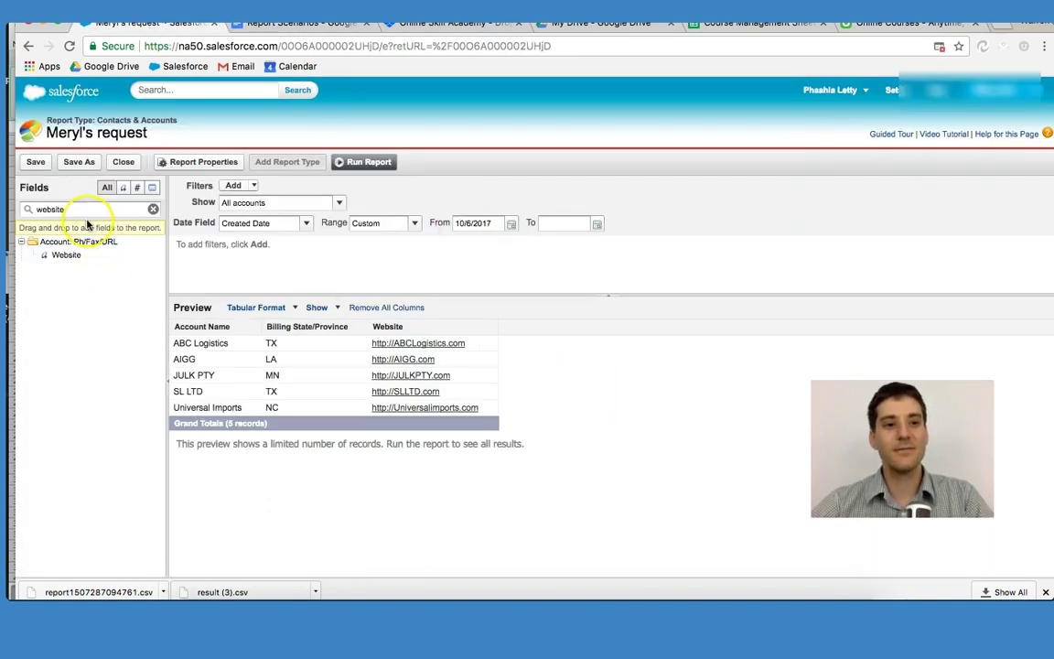
double_click(39, 209)
key("BackSpace")
type("First")
double_click(56, 254)
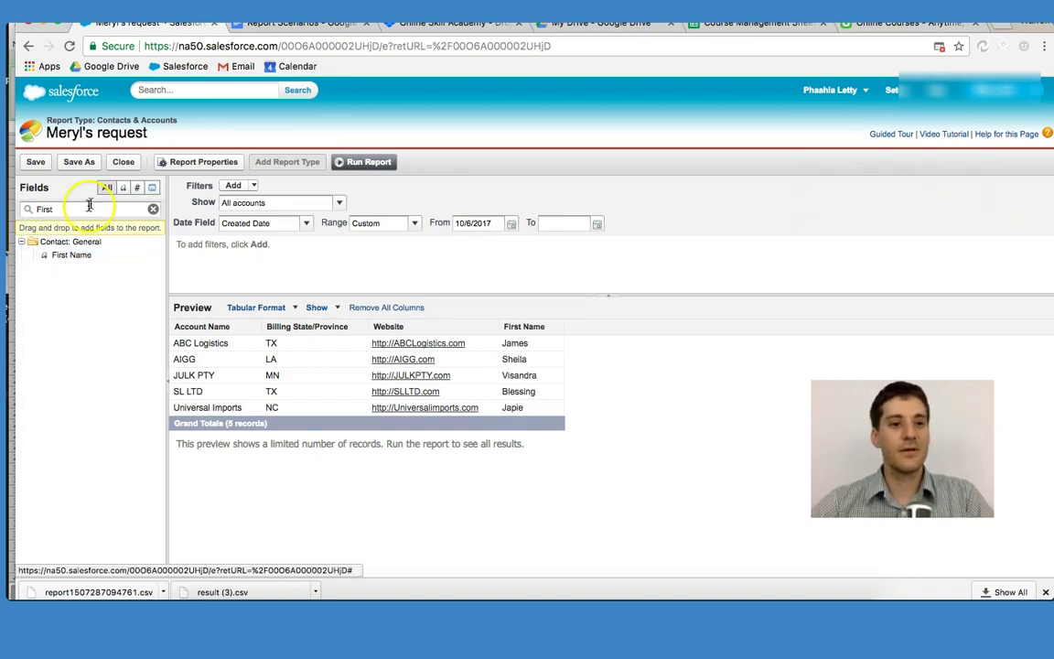
double_click(44, 210)
key("BackSpace")
type("last")
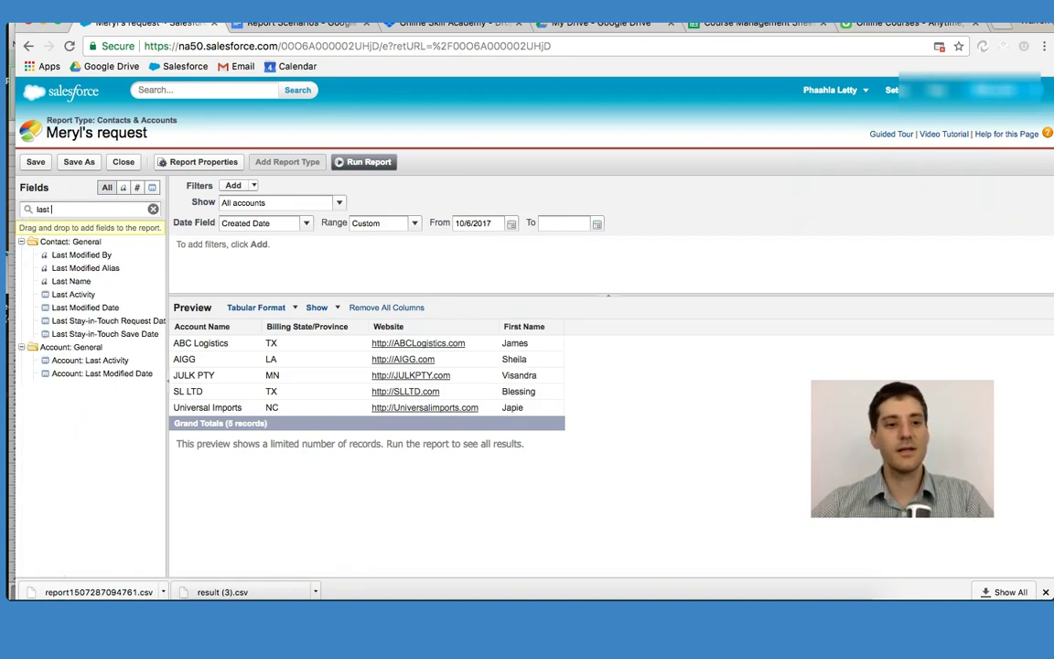
double_click(52, 281)
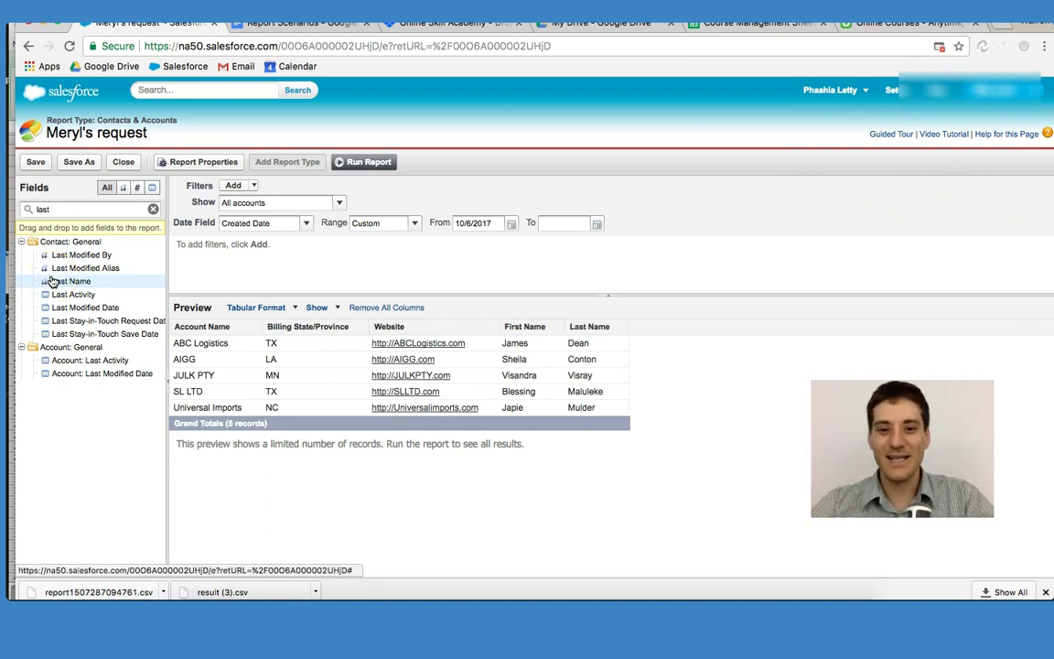
left_click(299, 22)
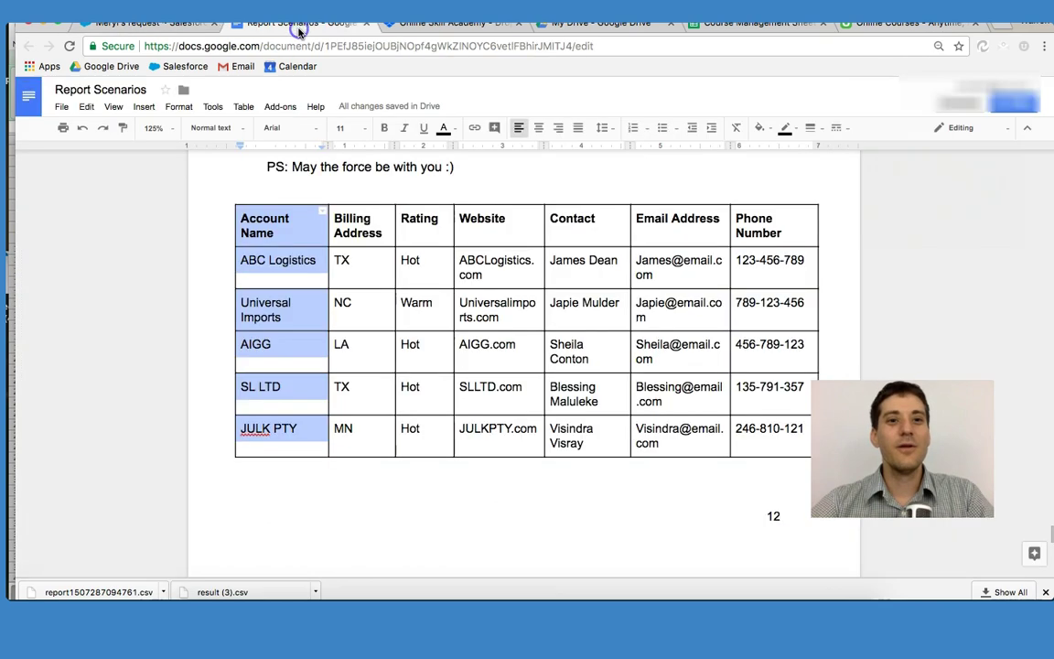
Add Email and Phone columns, and insert Rating between Website and First Name.
left_click(185, 26)
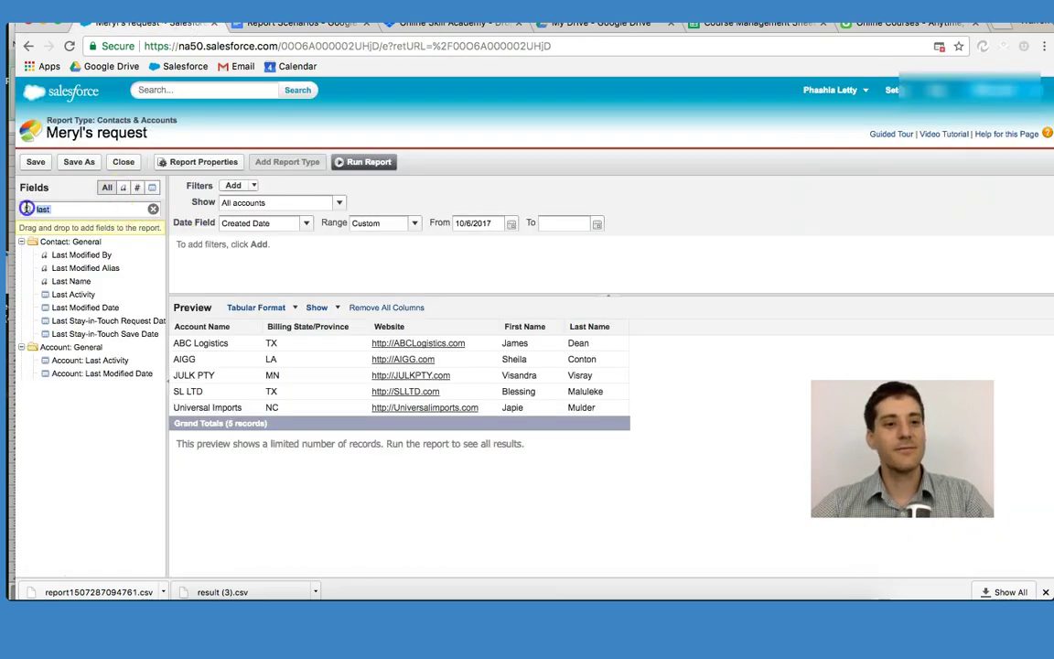
type("email addr")
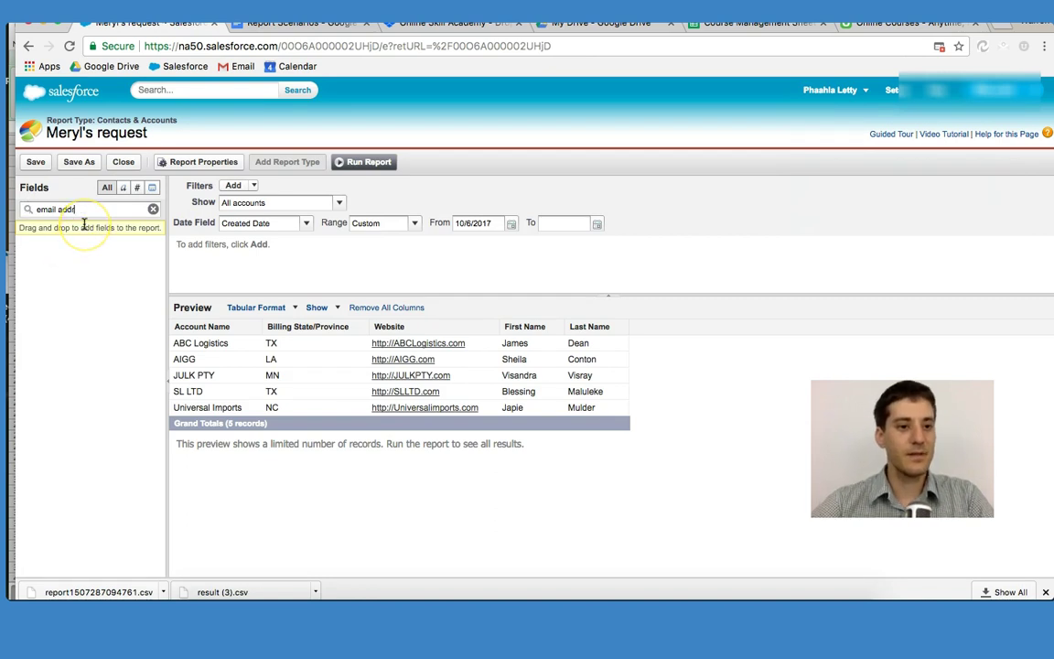
key("BackSpace")
key("BackSpace")
key("BackSpace")
key("BackSpace")
double_click(60, 256)
left_click_drag(68, 208, 9, 208)
key("BackSpace")
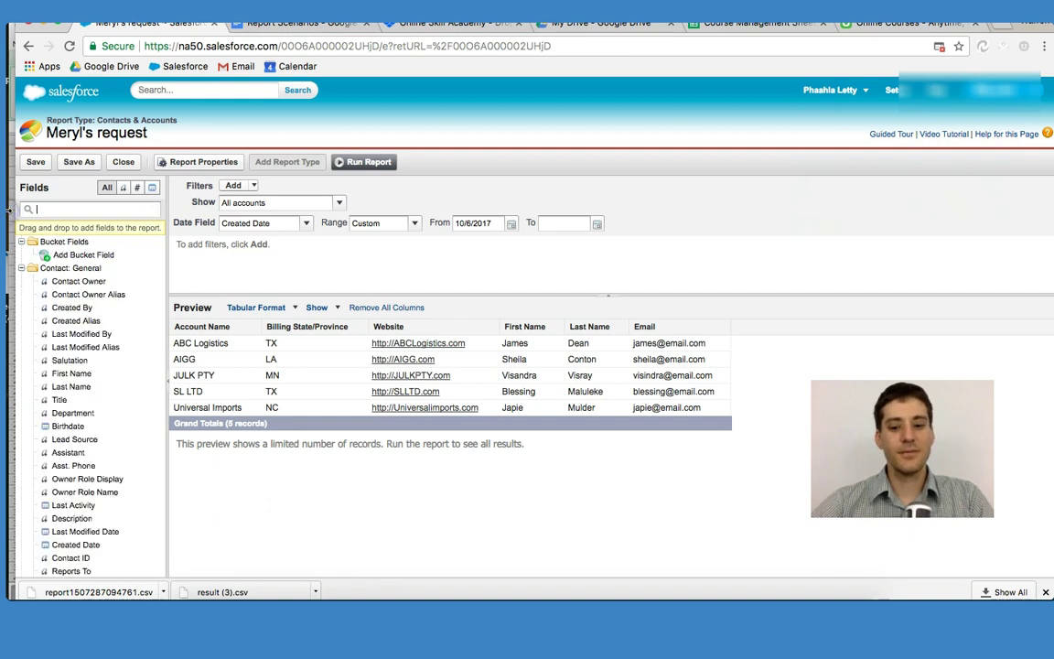
type("phone")
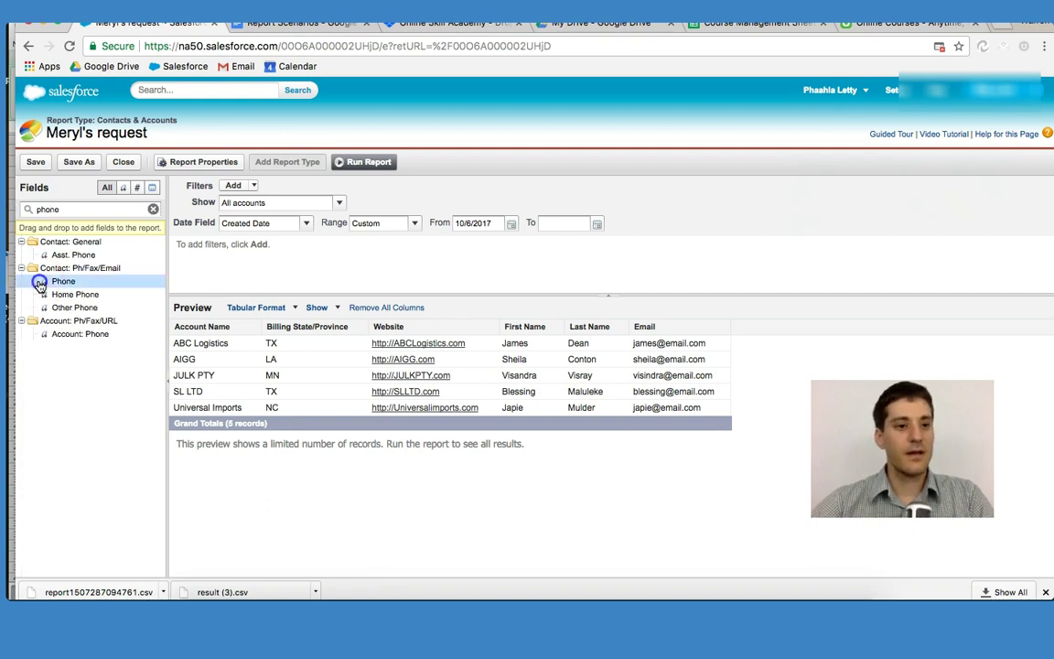
double_click(63, 281)
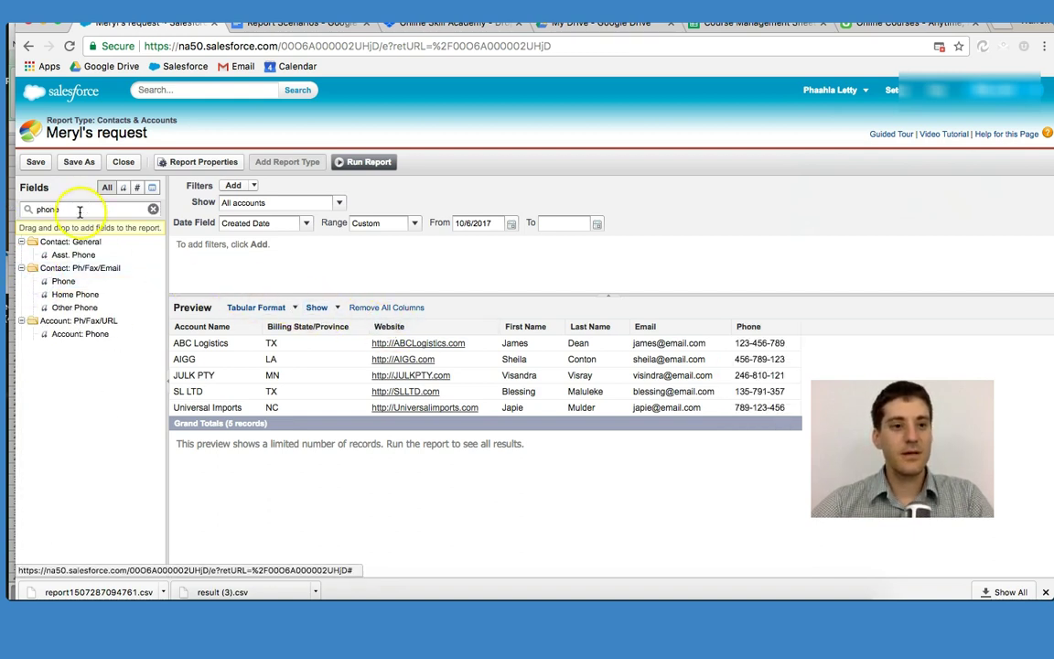
left_click_drag(83, 209, 41, 209)
key("BackSpace")
type("rat")
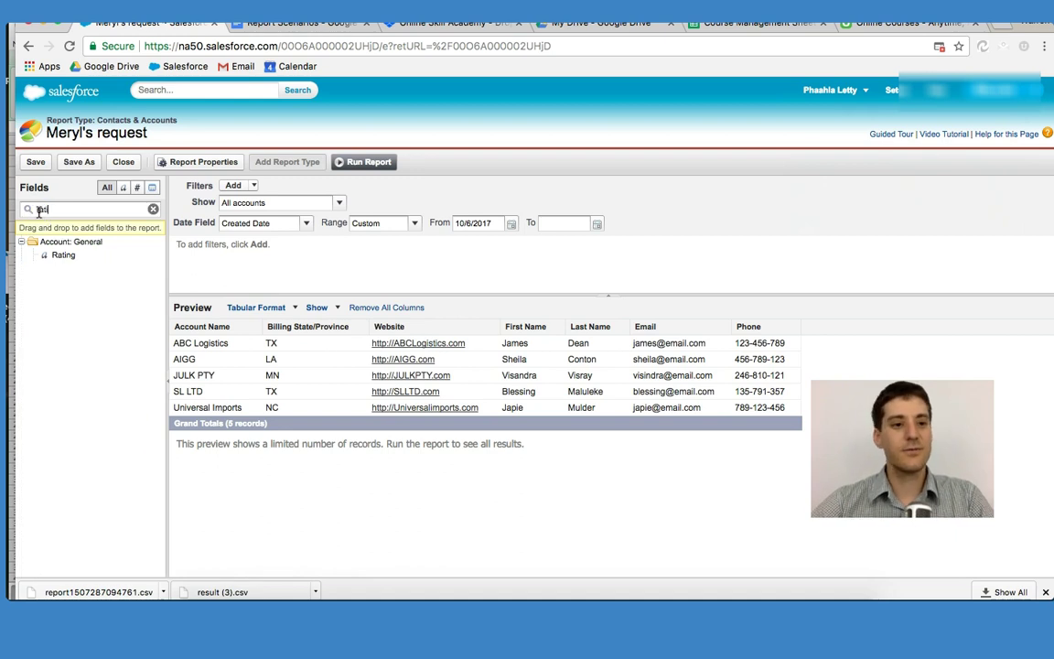
left_click_drag(55, 255, 487, 322)
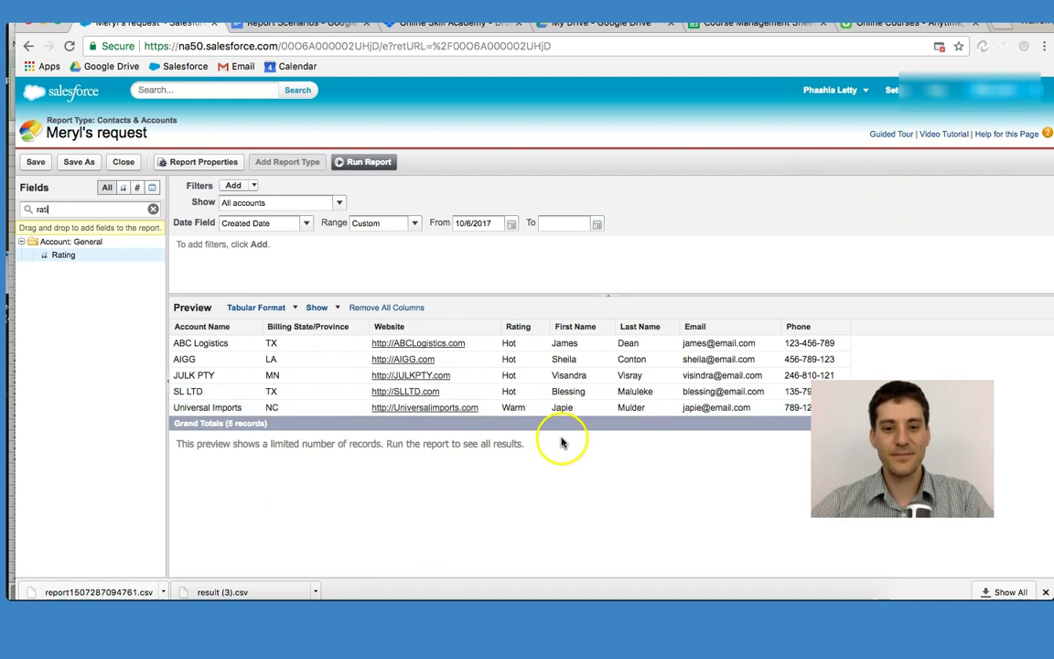
Run the report, then compare it against the five-account table in Report Scenarios.
left_click(355, 162)
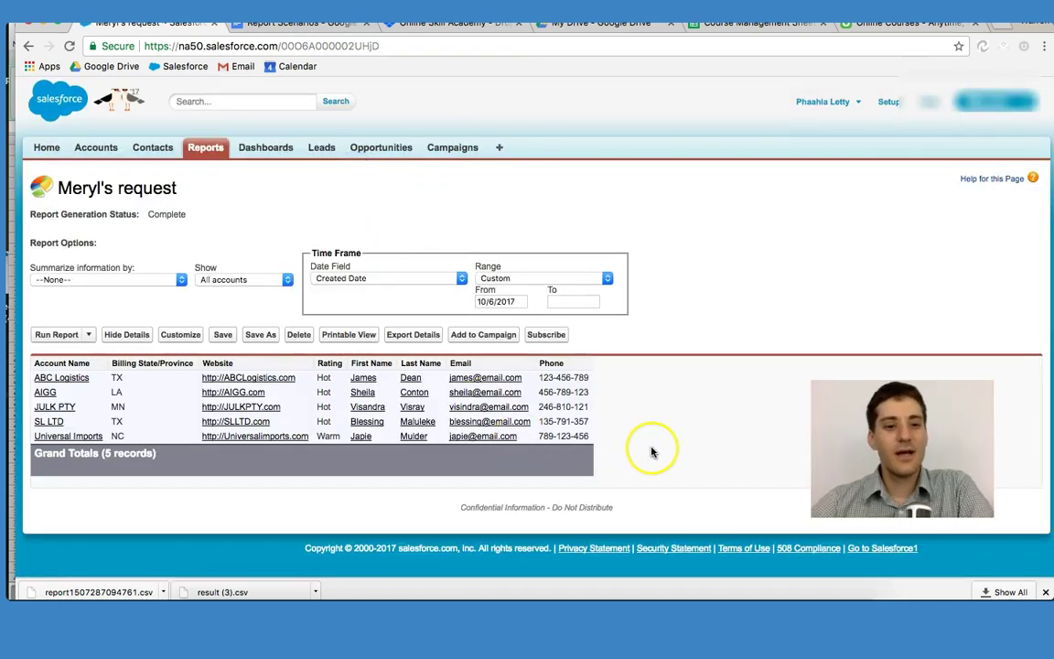
left_click(465, 380)
left_click(294, 23)
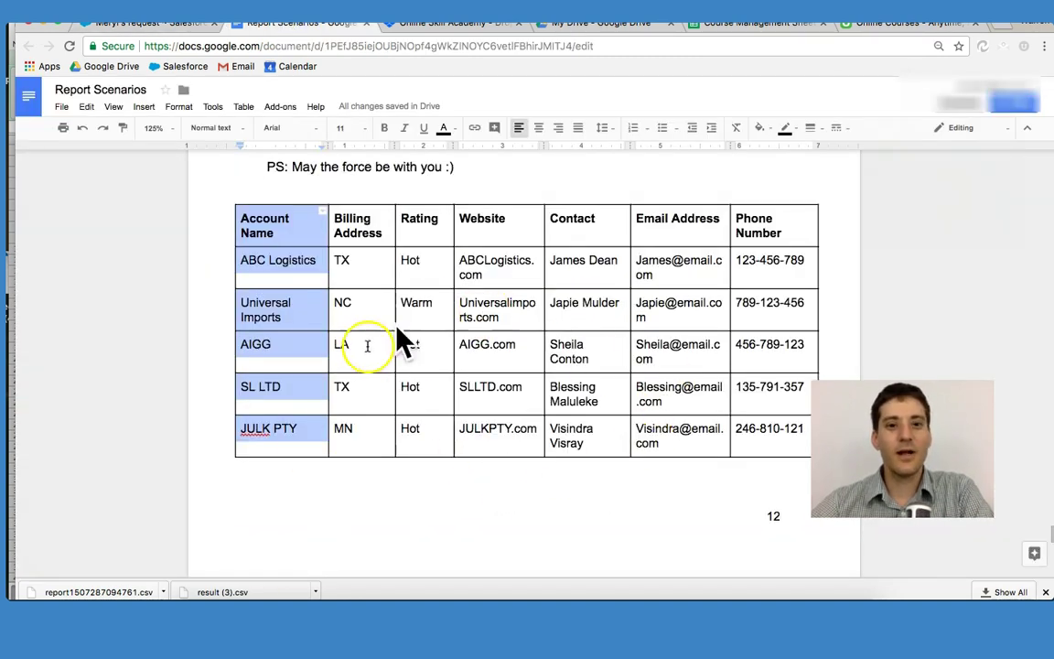
scroll(363, 350, "up", 2)
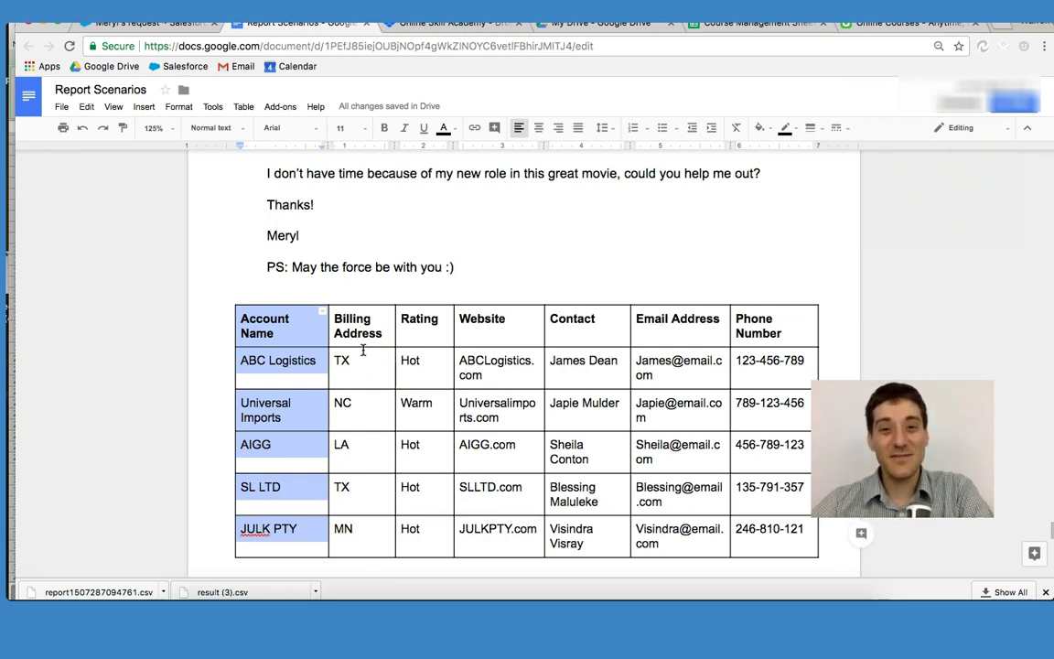
scroll(363, 349, "down", 1)
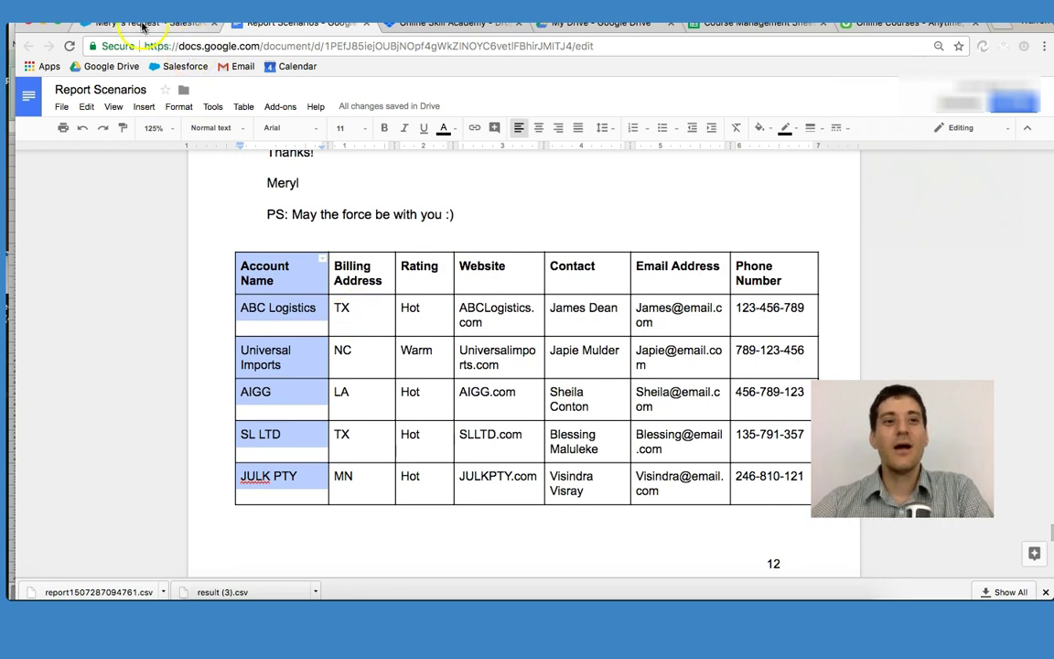
Reorder the report columns so Website and Billing State/Province follow Rating.
left_click(141, 24)
left_click(178, 334)
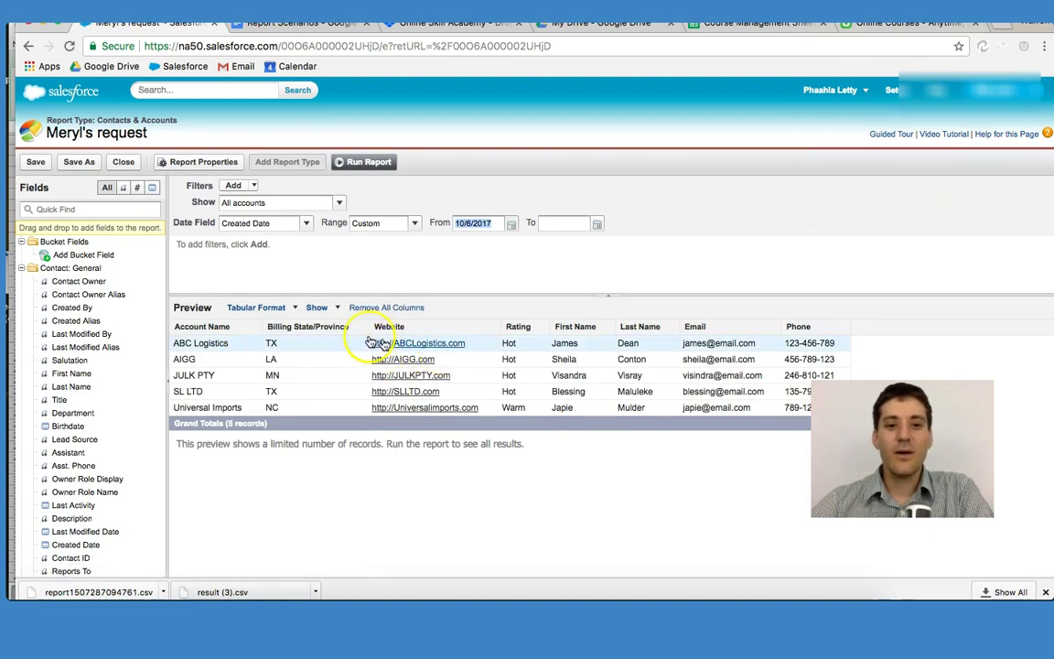
mouse_move(307, 332)
left_mouse_down()
mouse_move(549, 326)
mouse_move(523, 352)
mouse_move(322, 313)
mouse_move(539, 330)
left_mouse_up()
left_click_drag(323, 332, 430, 330)
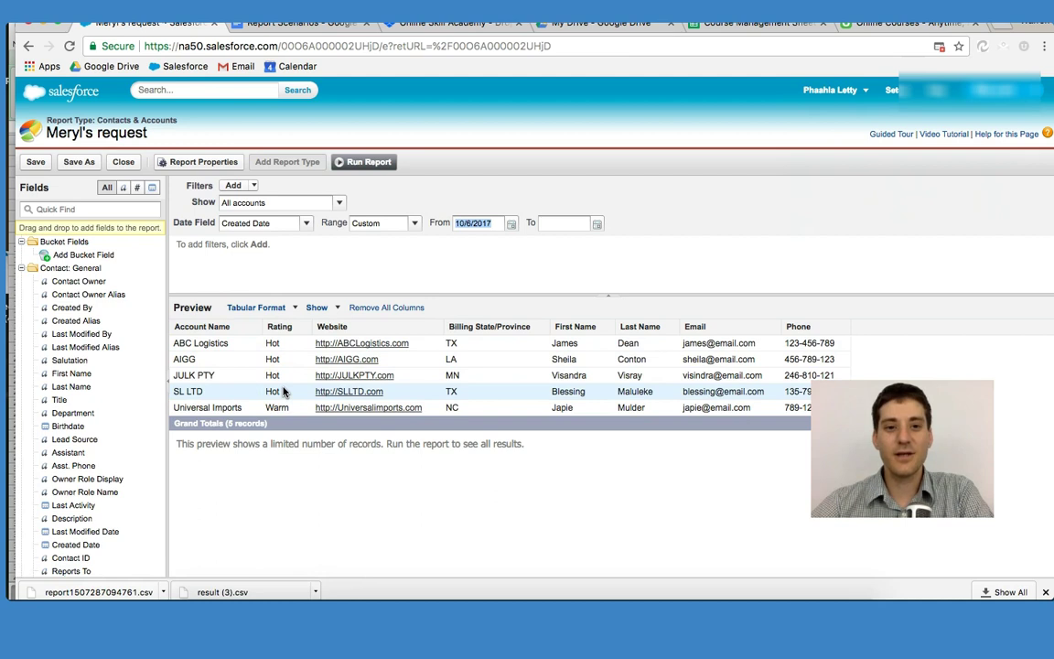
Save and rerun the report, then select its web address.
left_click(37, 163)
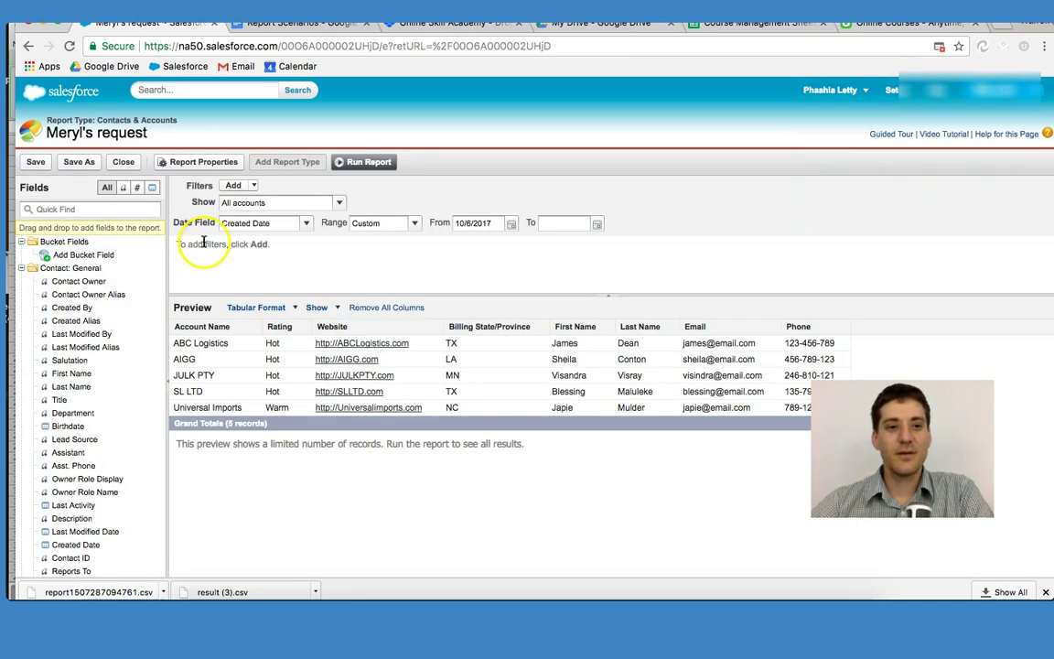
left_click(359, 162)
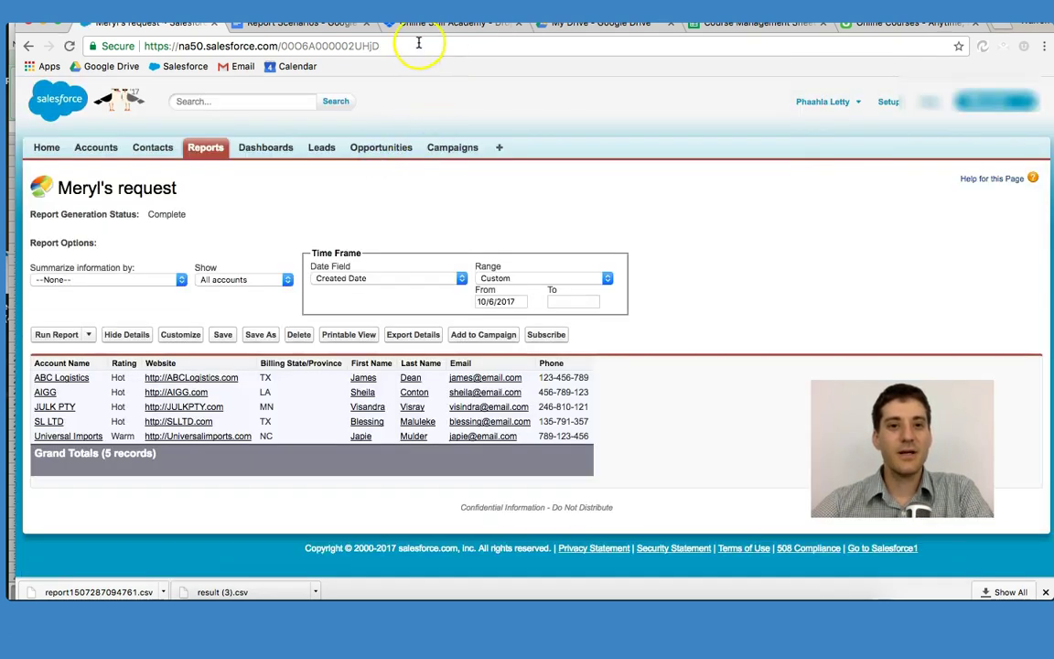
left_click(418, 45)
key("super+c")
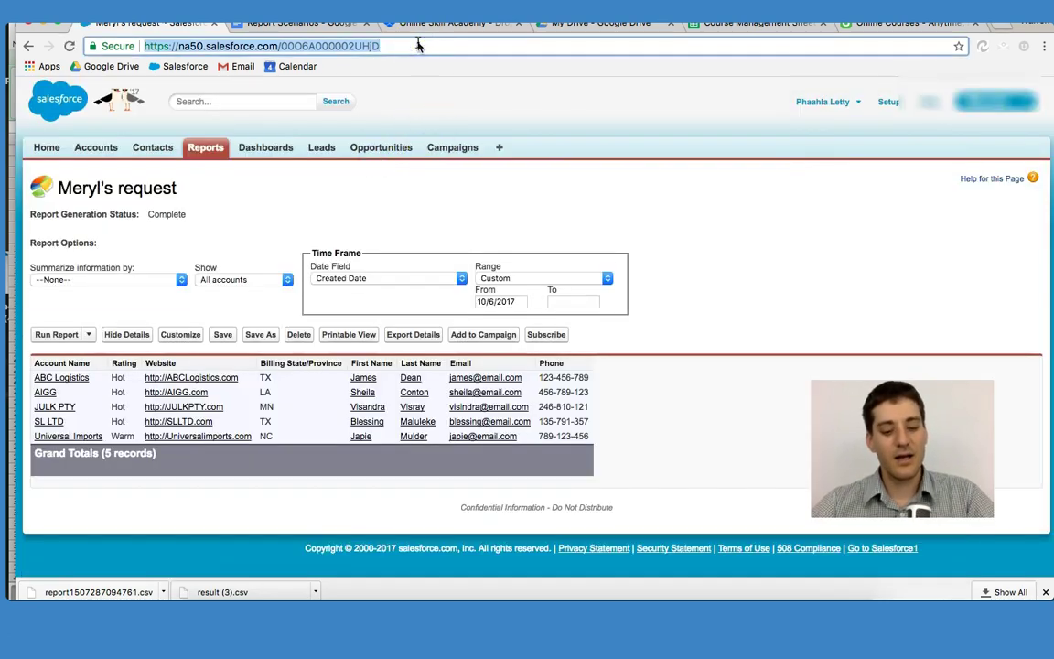
Below the Basic principles list, write a message saying the upload succeeded.
left_click(274, 23)
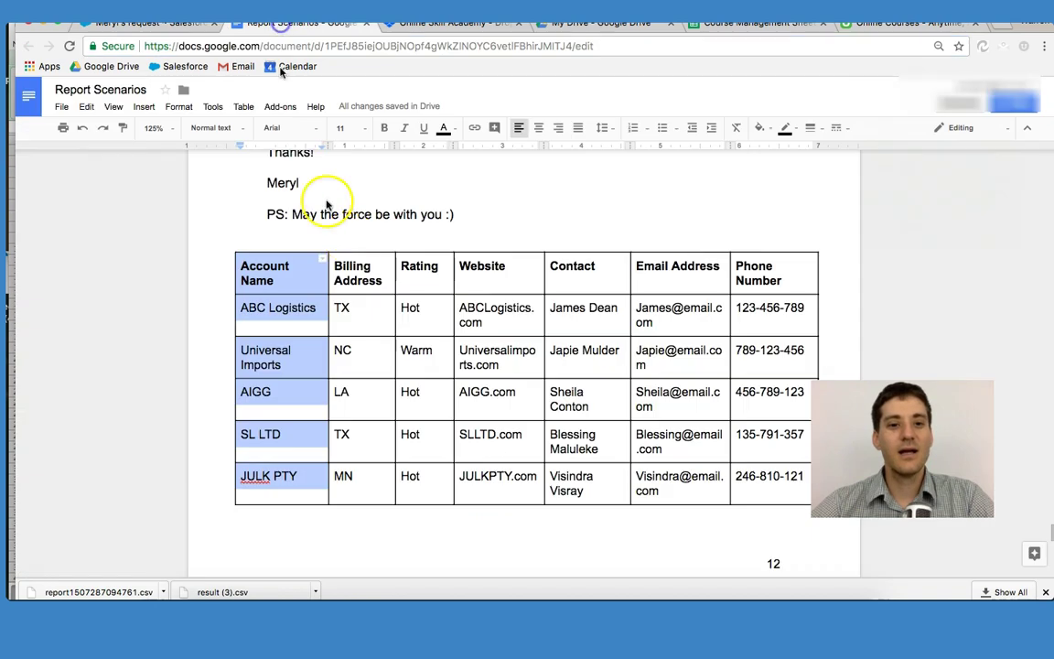
scroll(424, 343, "down", 5)
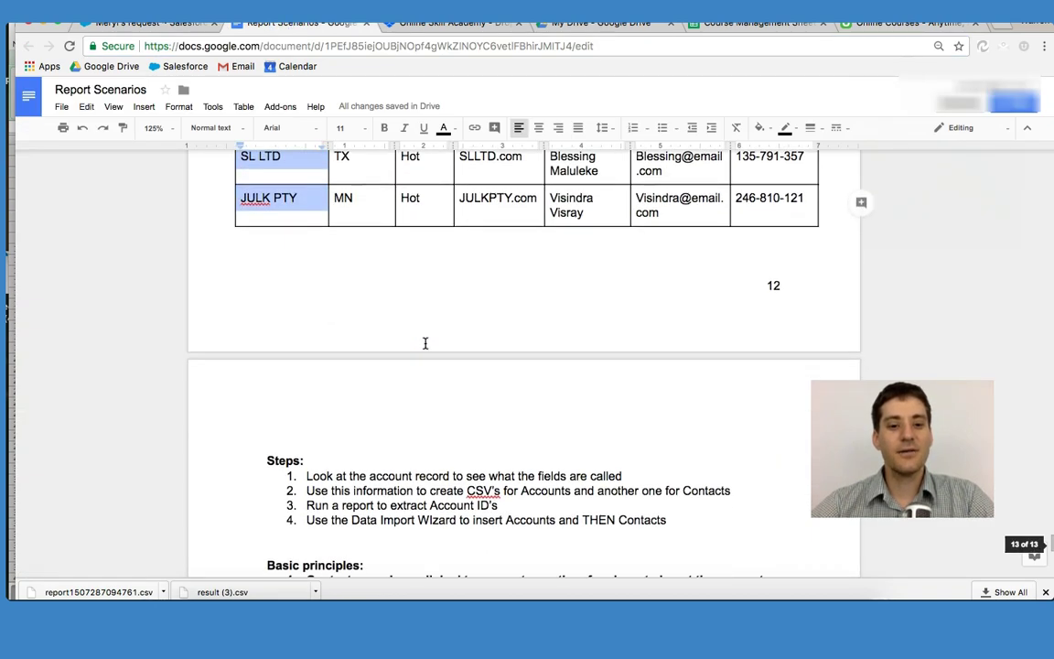
scroll(424, 343, "down", 1)
left_click(285, 466)
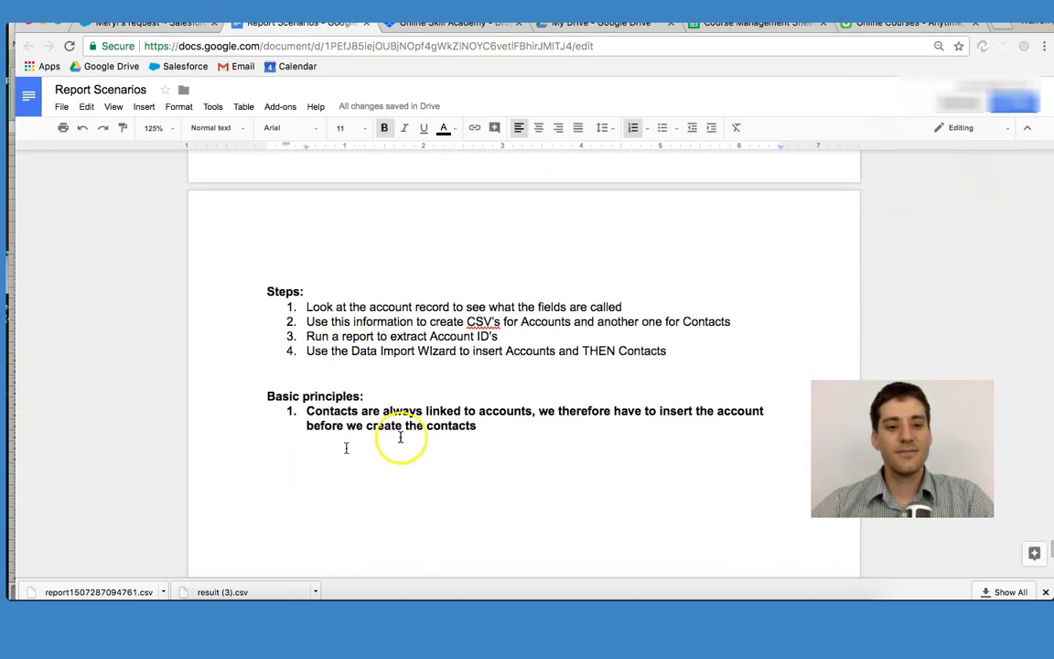
key("Return")
key("Return")
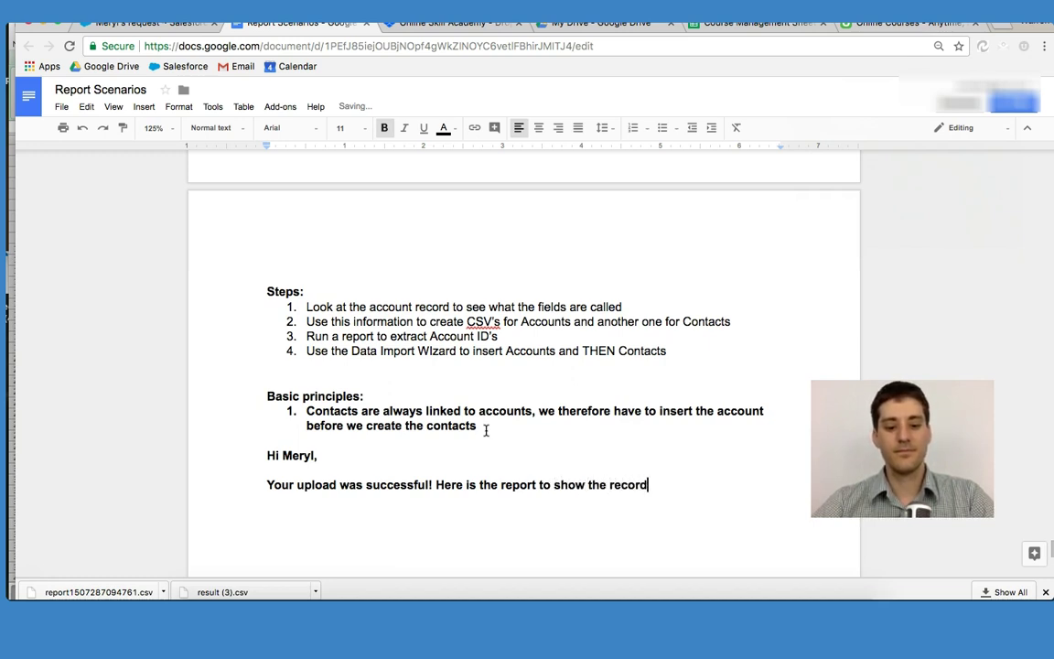
type(".")
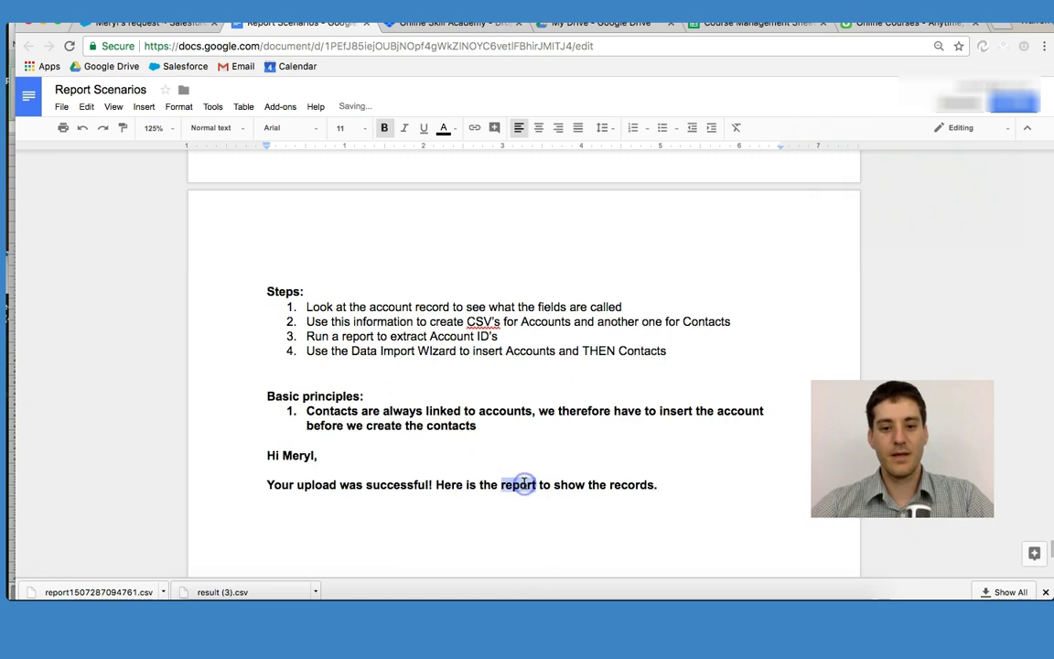
Link the word 'report' to the copied Salesforce report address.
key("super+k")
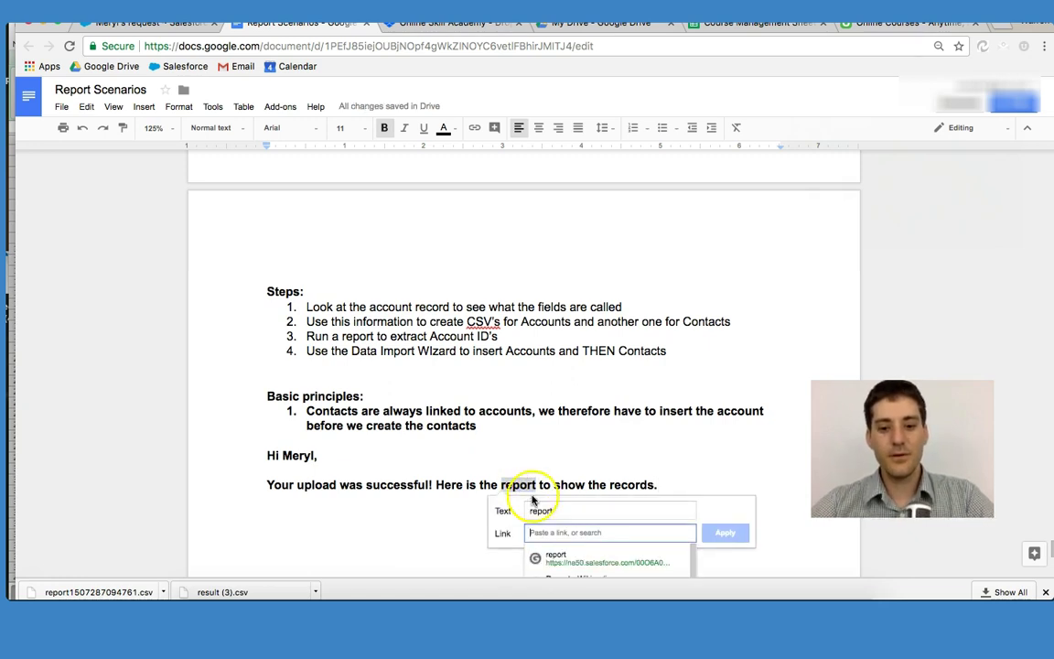
key("super+v")
left_click(719, 533)
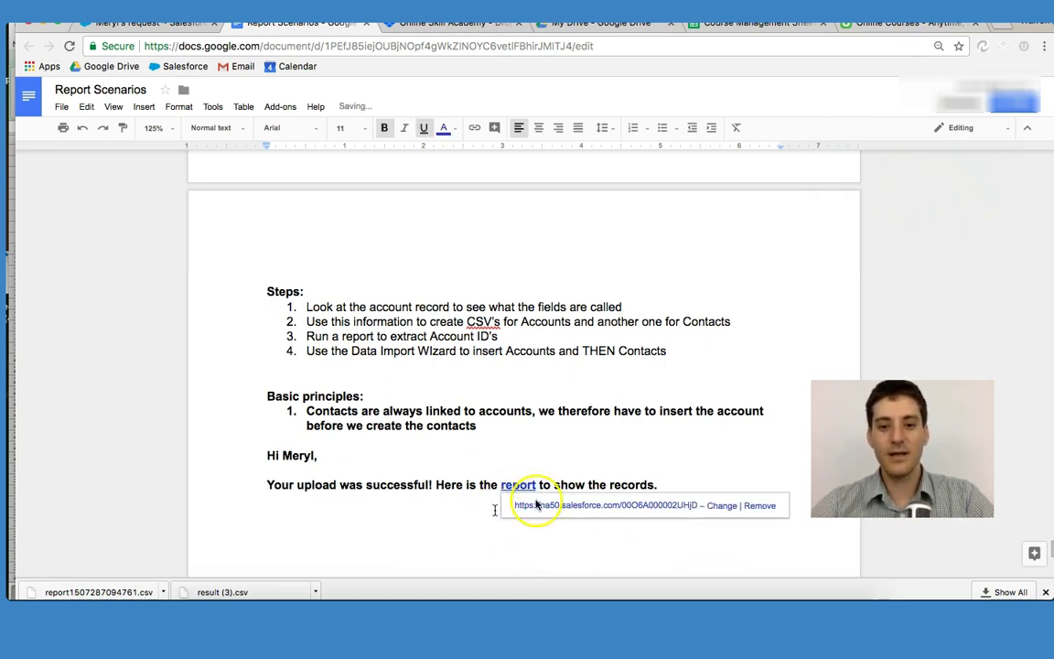
left_click(690, 482)
Close the note with 'Break a leg!' and sign it with the sender's name.
key("Return")
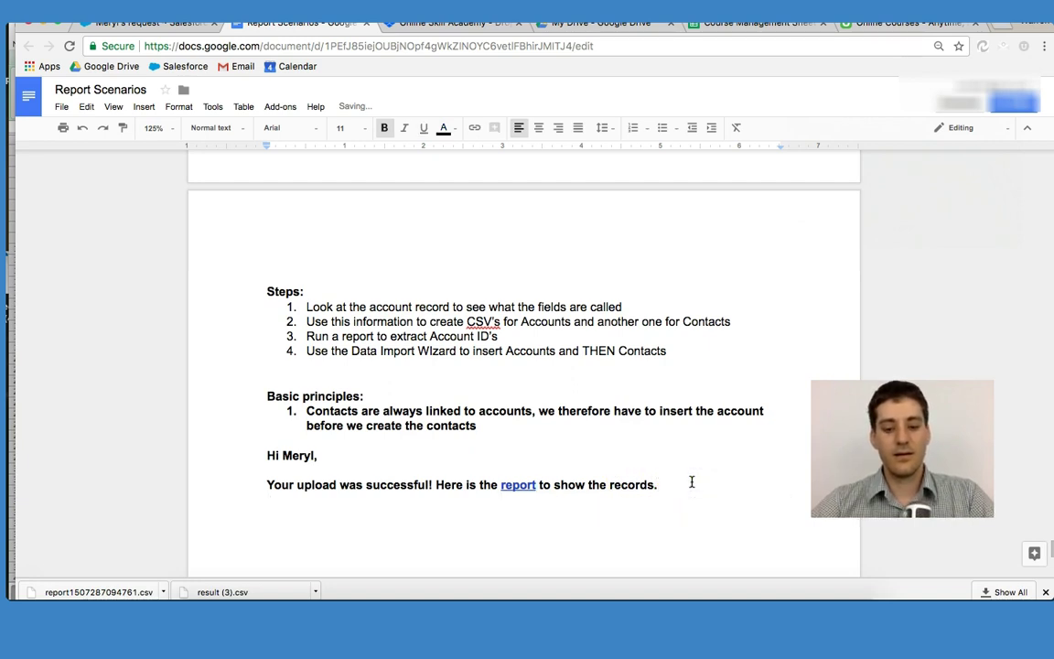
type("Break a leg")
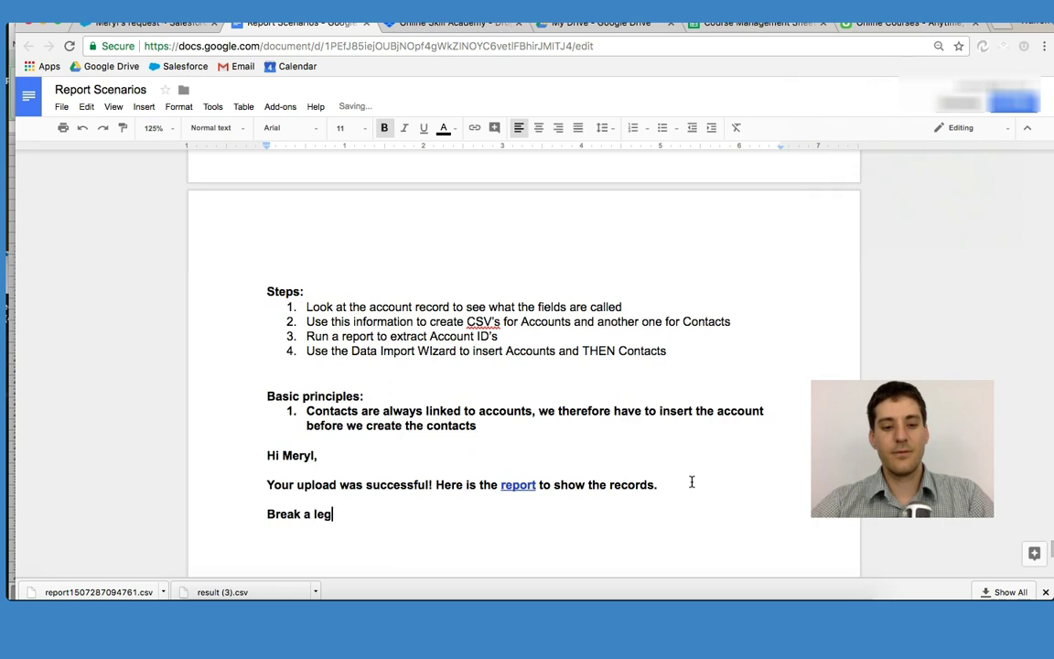
type("!")
key("Return")
key("Return")
type("Pha")
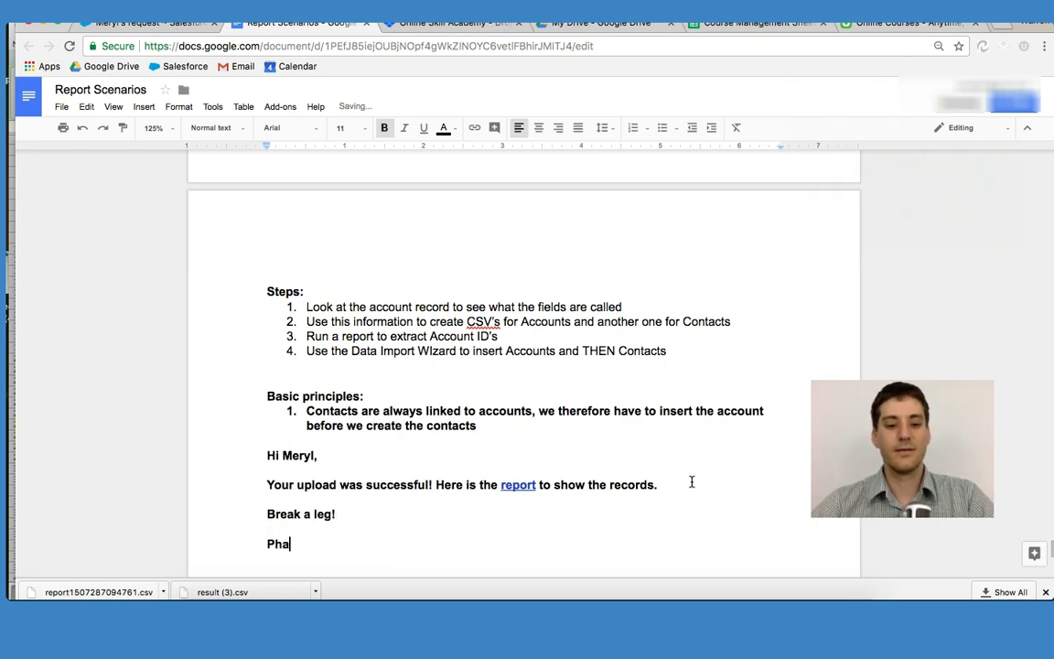
type("ahla")
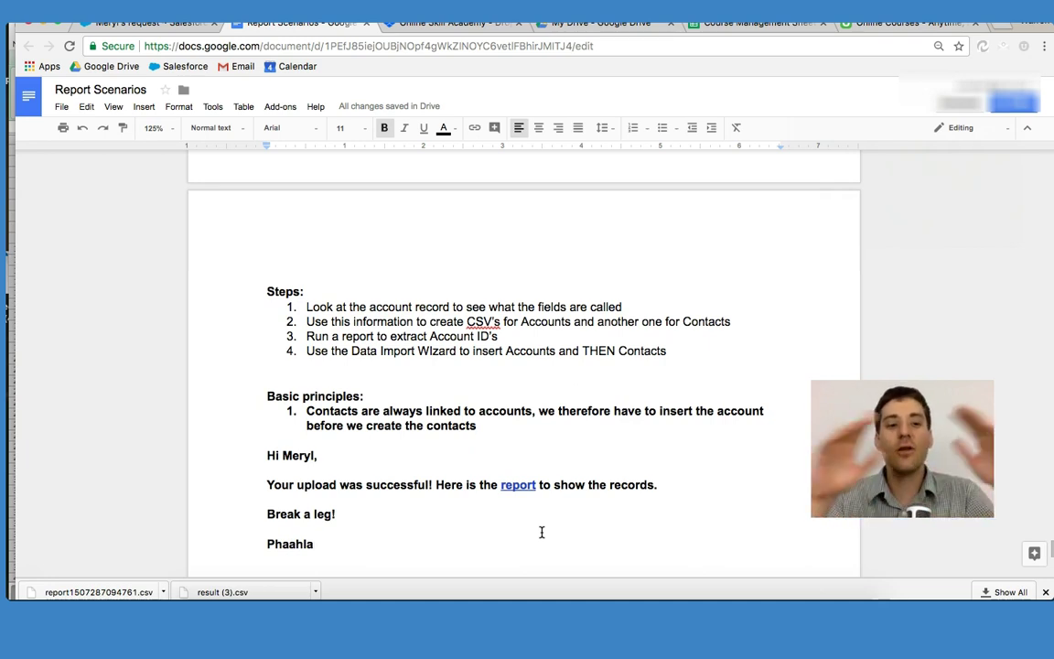
left_click(518, 533)
scroll(473, 337, "up", 10)
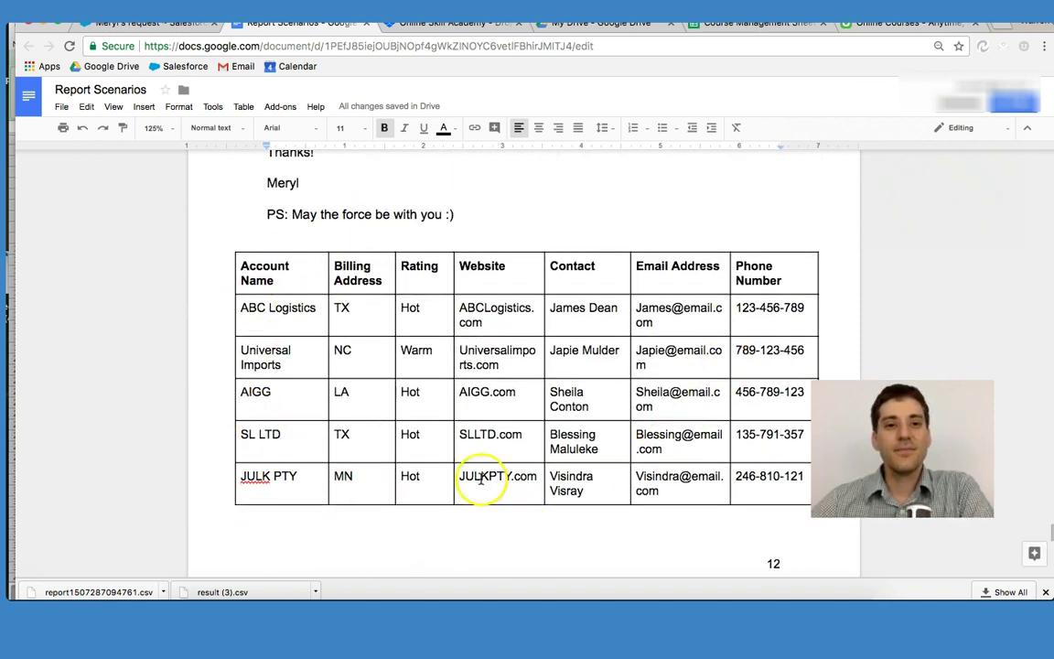
left_click_drag(265, 275, 501, 481)
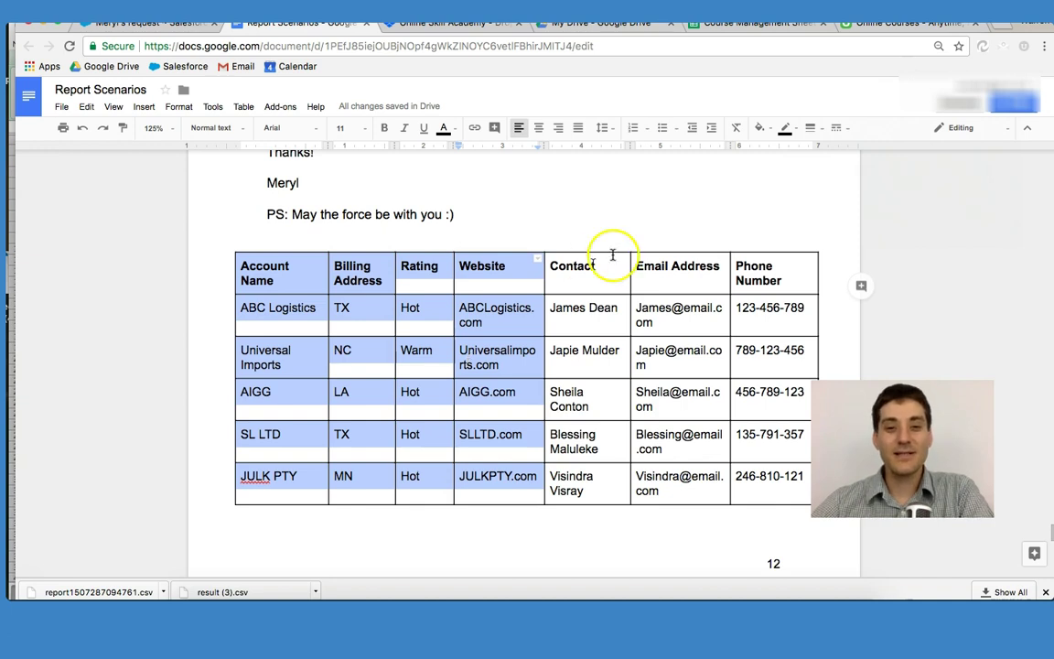
Select the Contact, Email Address and Phone Number columns of the requested table.
left_click_drag(574, 273, 773, 476)
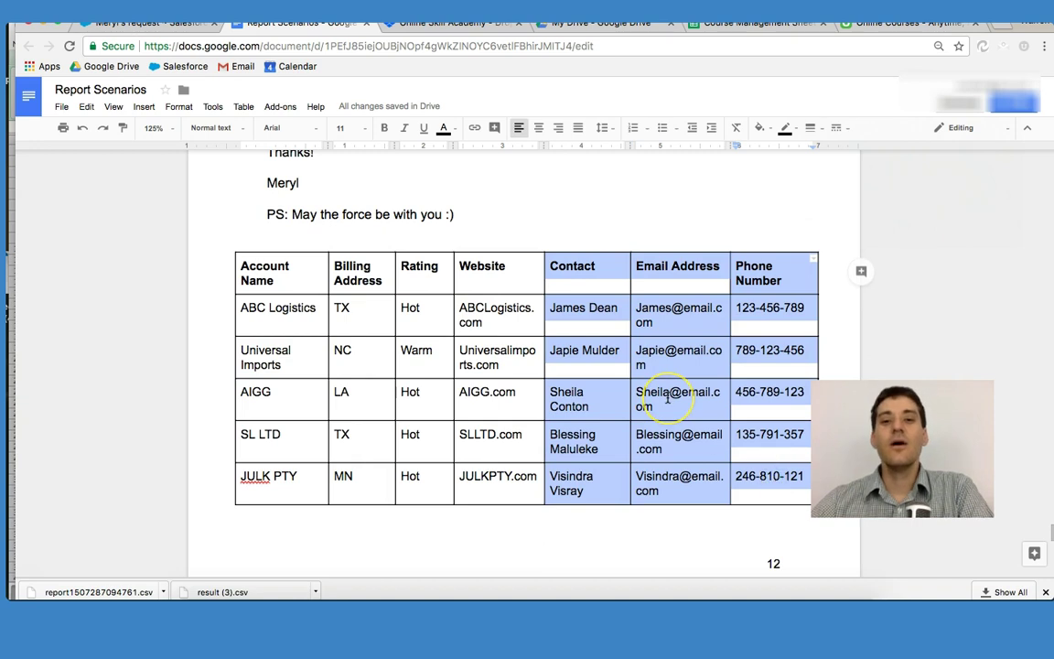
scroll(668, 398, "down", 1)
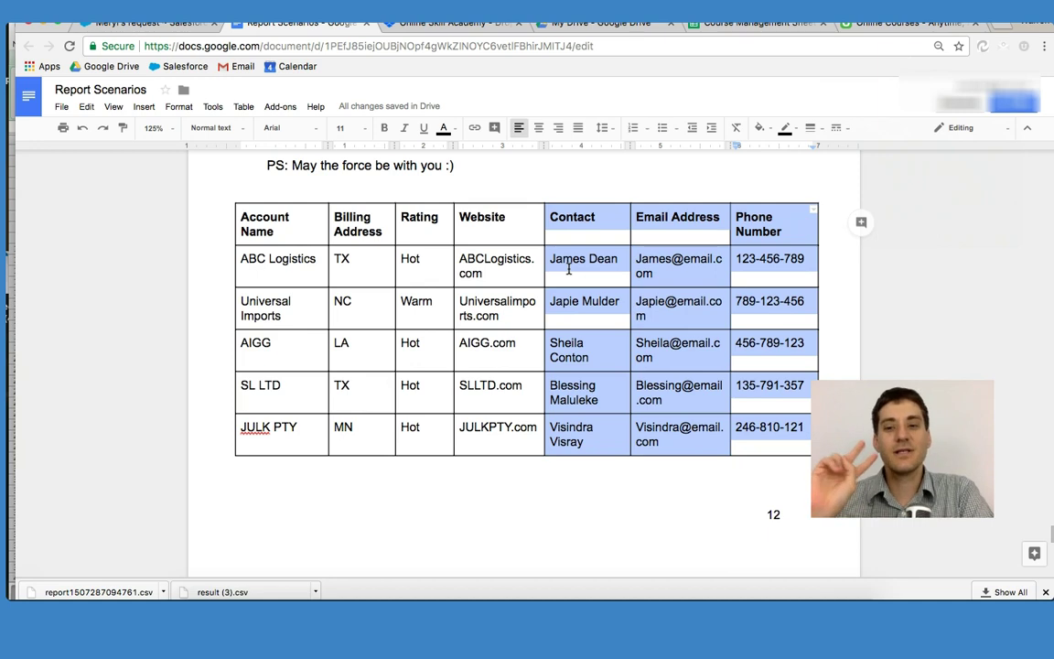
mouse_move(594, 248)
left_mouse_down()
mouse_move(607, 301)
mouse_move(701, 358)
mouse_move(702, 374)
mouse_move(564, 259)
mouse_move(596, 260)
left_mouse_up()
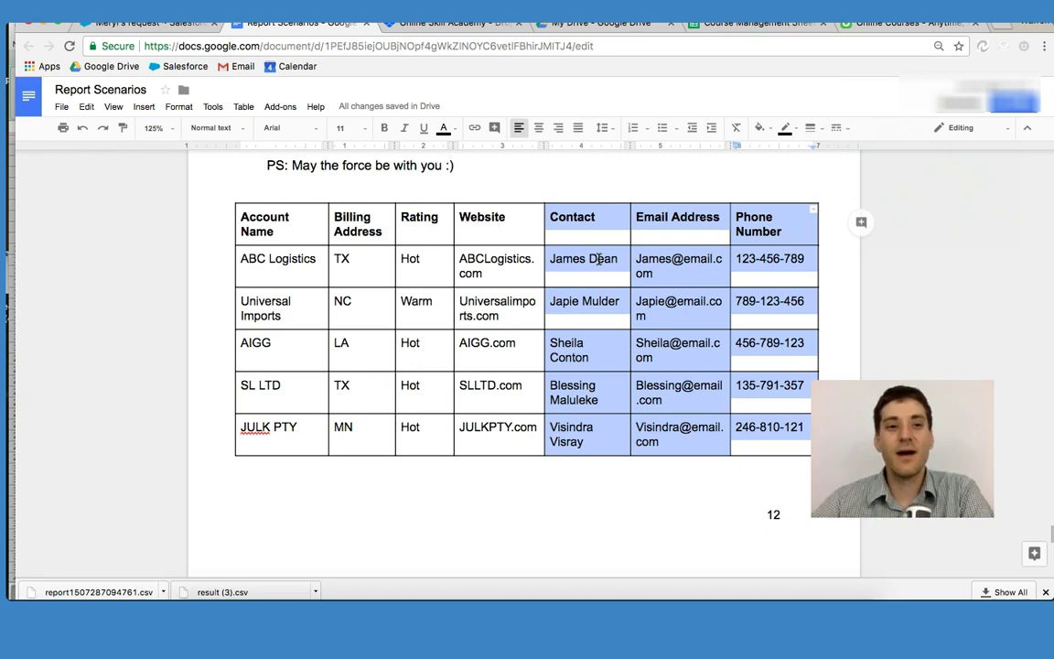
Glance at the Salesforce report, then scroll the Report Scenarios doc to the message on page 13.
left_click(151, 22)
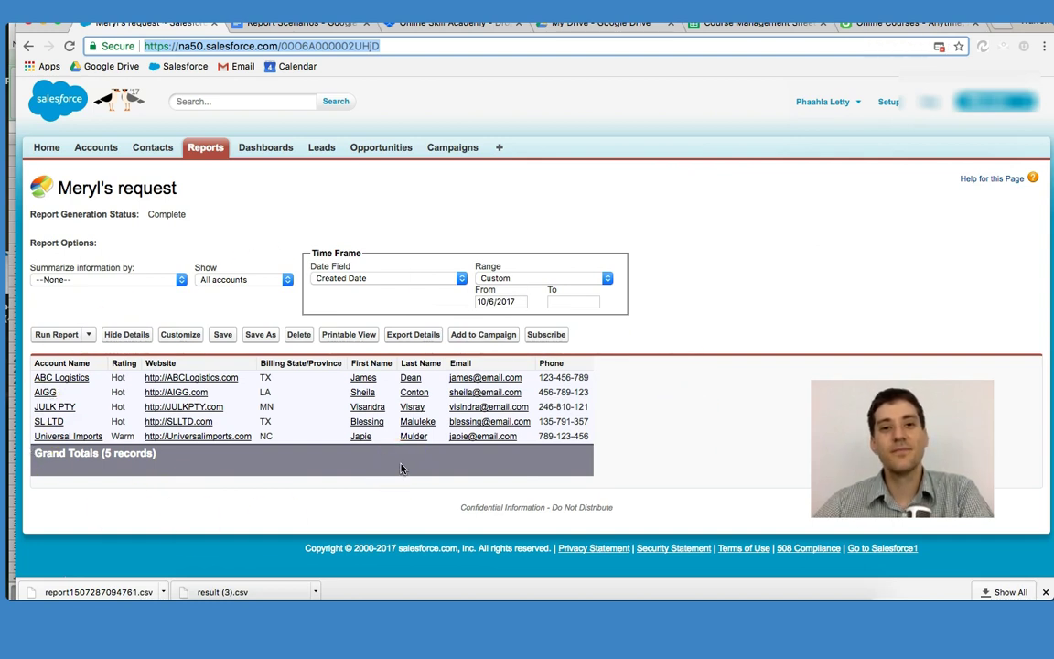
left_click(305, 24)
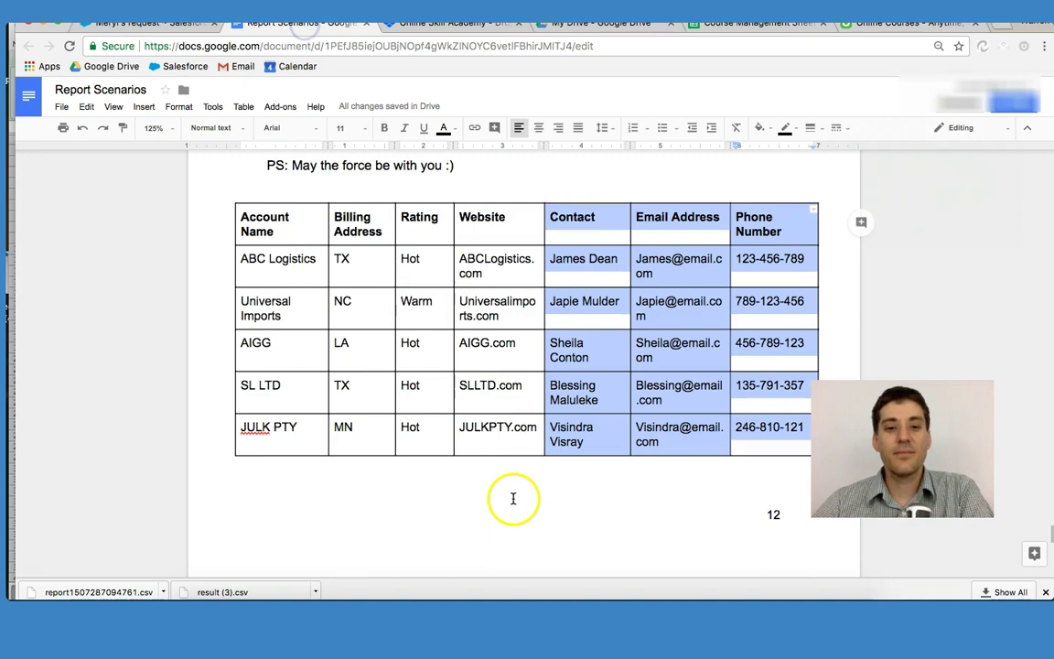
scroll(513, 499, "down", 5)
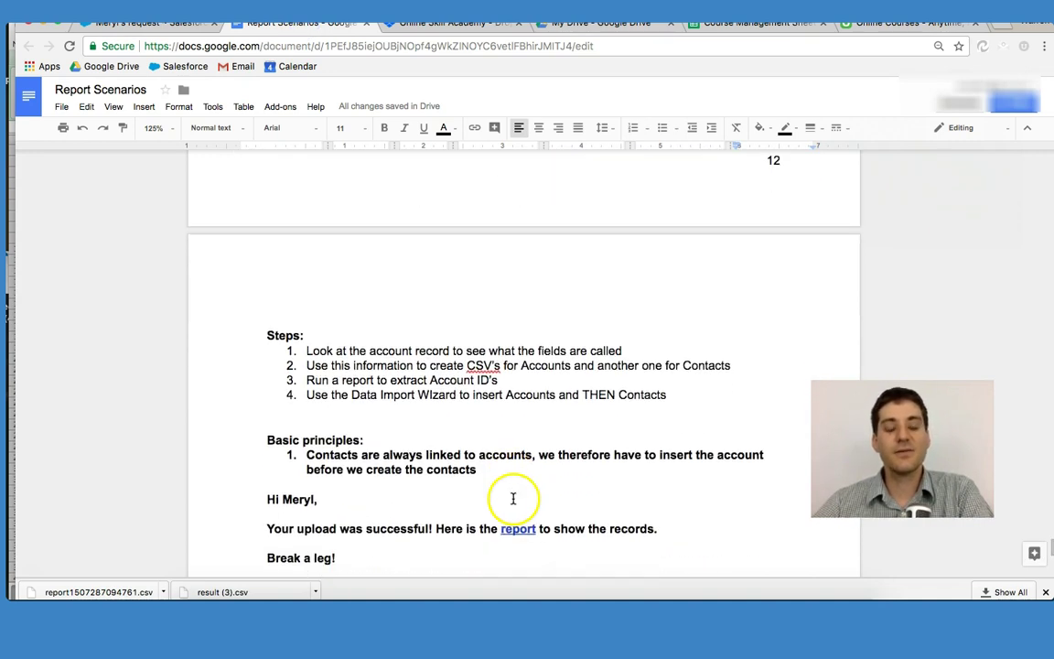
scroll(513, 498, "down", 2)
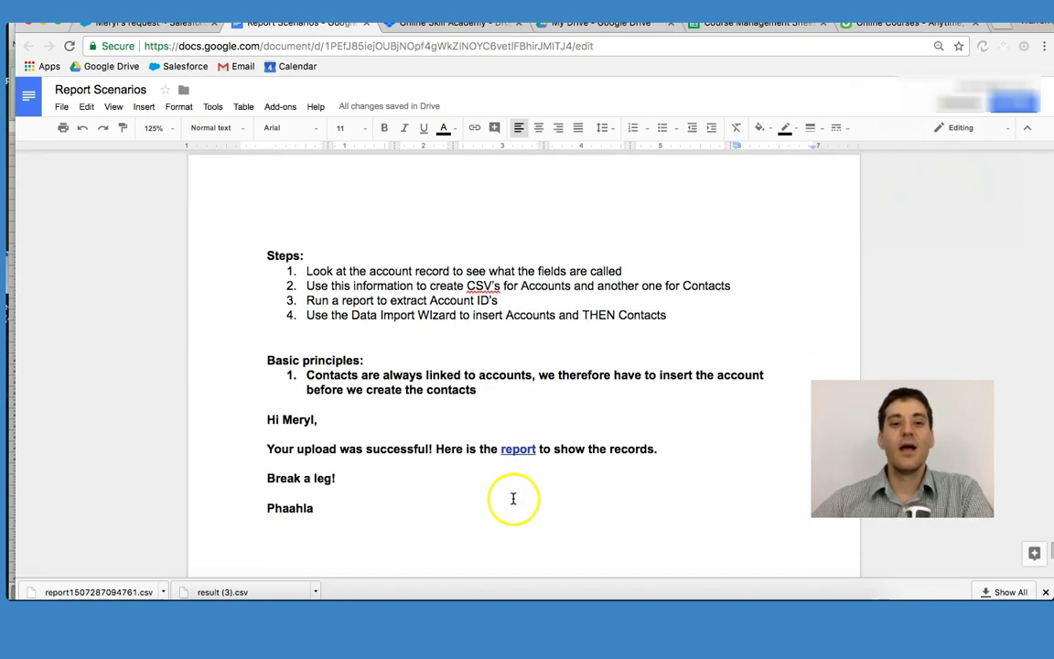